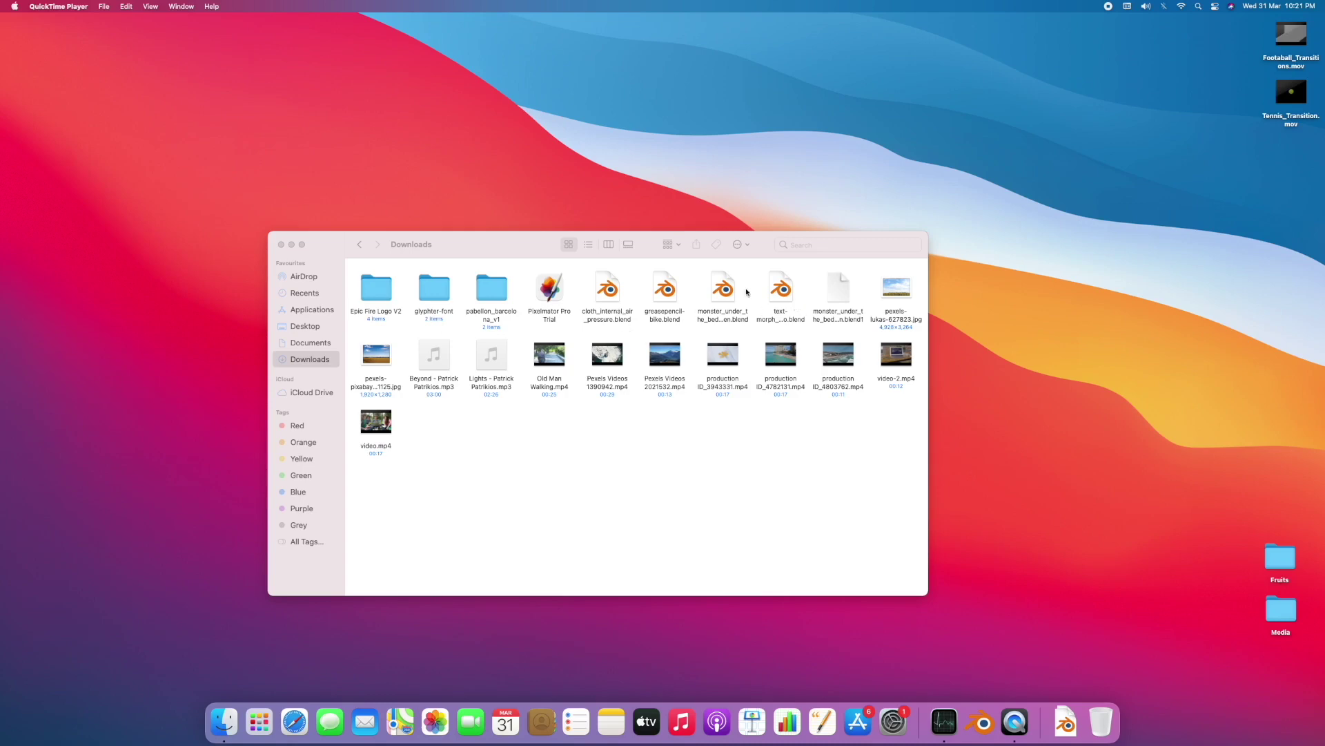
Open cloth_internal_air_pressure.blend from the Downloads folder in Blender
left_click(686, 446)
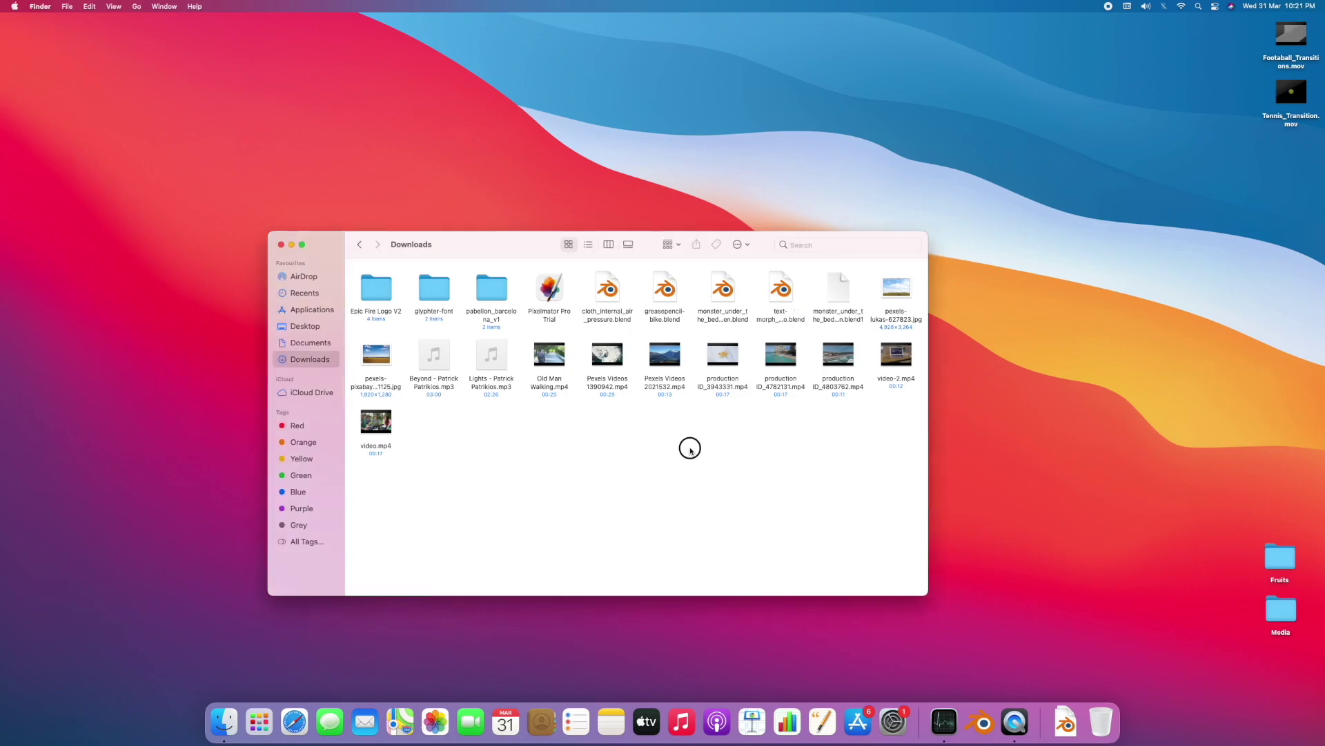
left_click(610, 288)
double_click(610, 293)
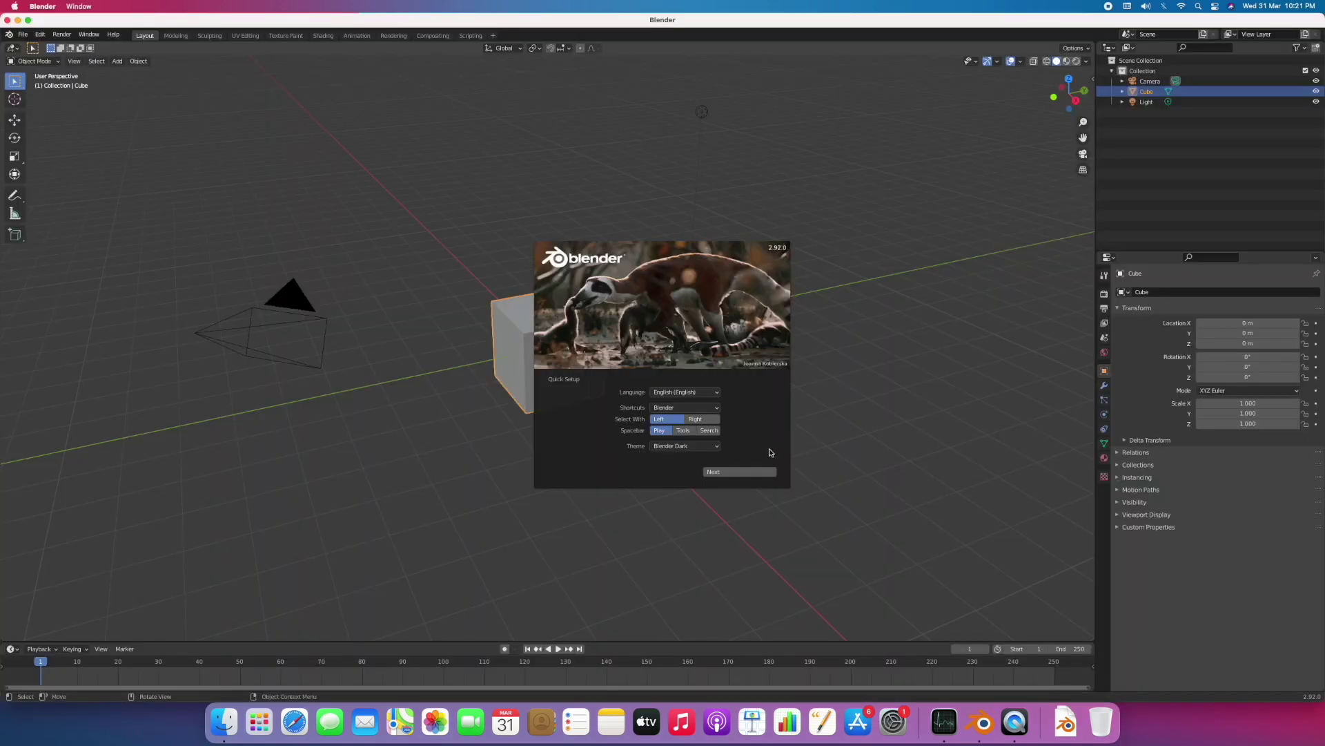
Dismiss the splash, widen the pillow preview, play the simulation, then rewind to frame 1
left_click(740, 471)
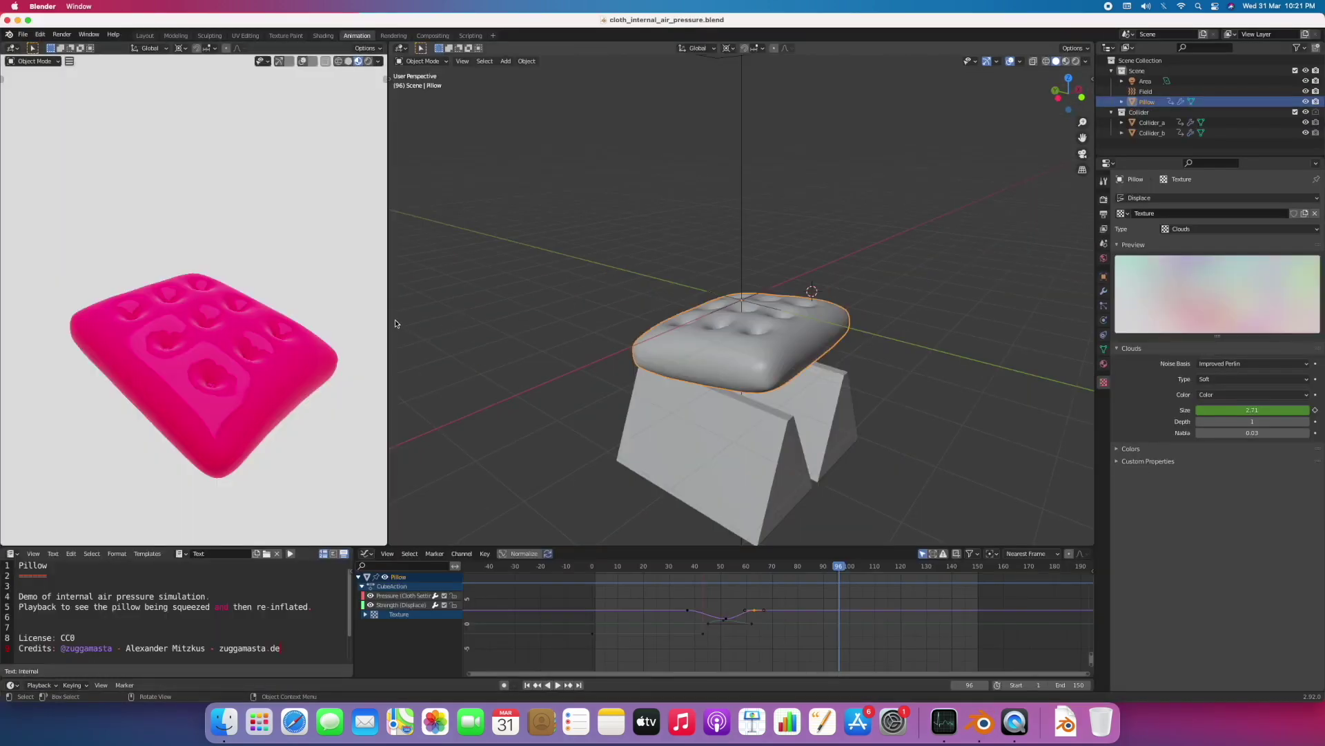
left_click_drag(387, 322, 685, 345)
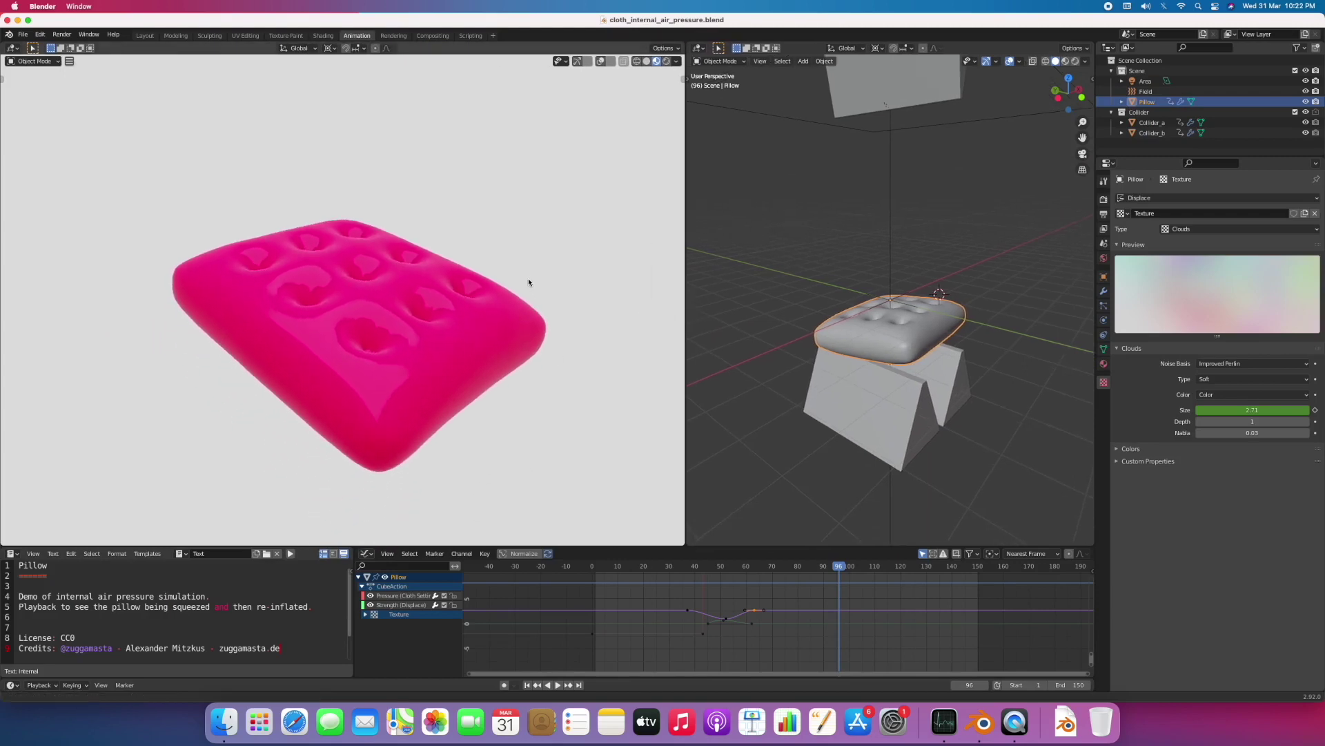
left_click(528, 685)
left_click(558, 685)
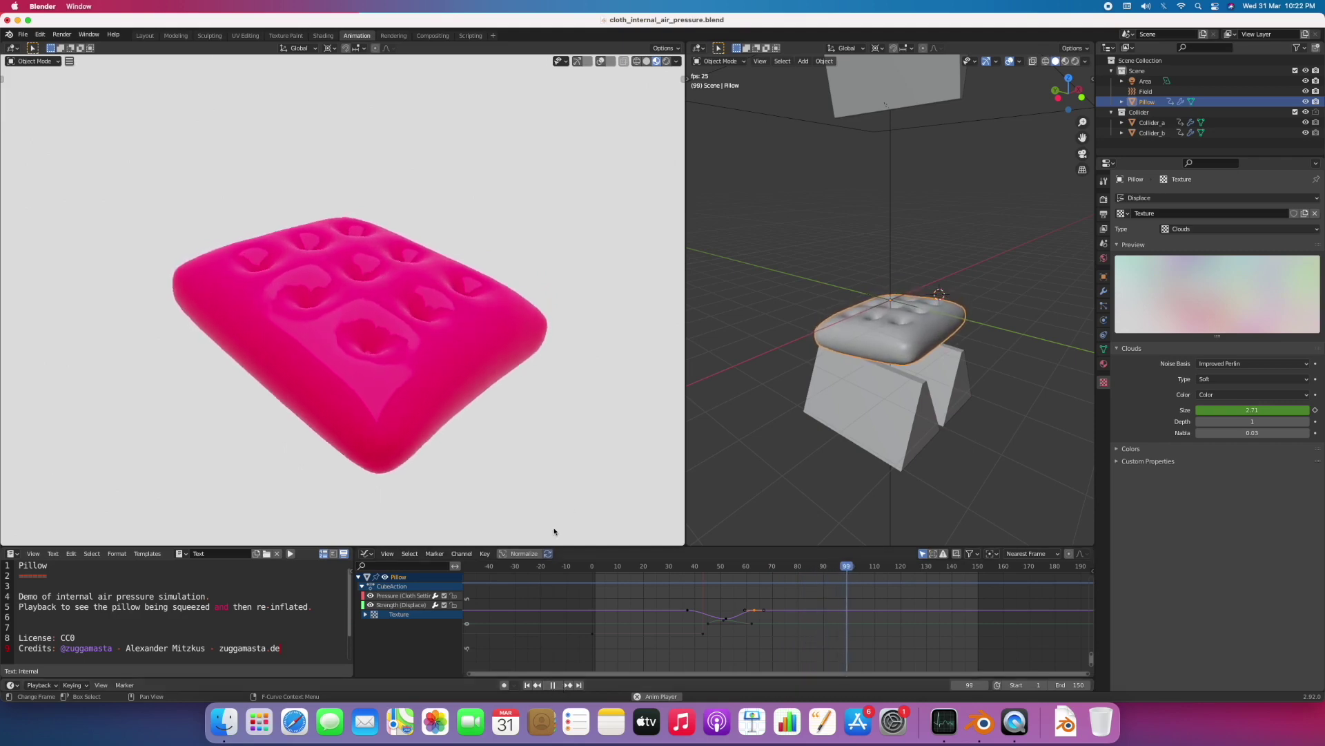
left_click(553, 685)
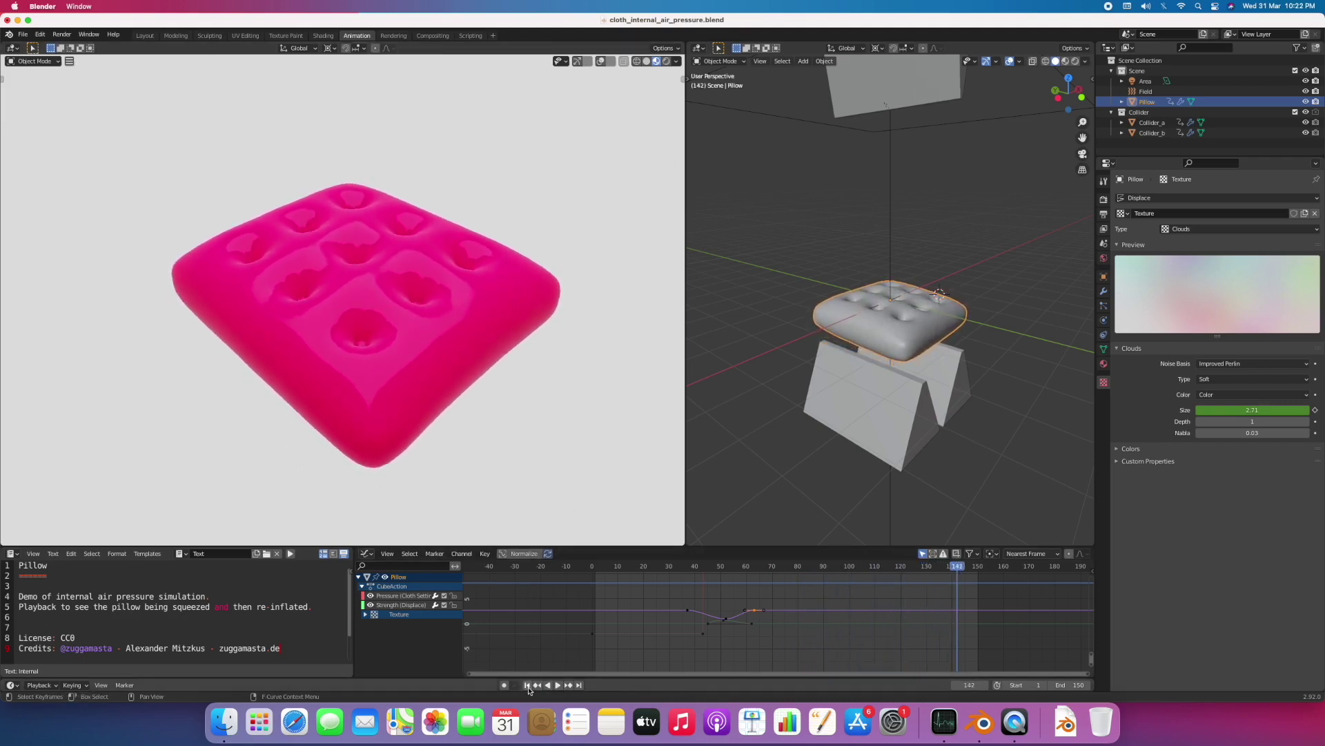
left_click(526, 685)
Open greasepencil-bike.blend without saving the current file
left_click(22, 34)
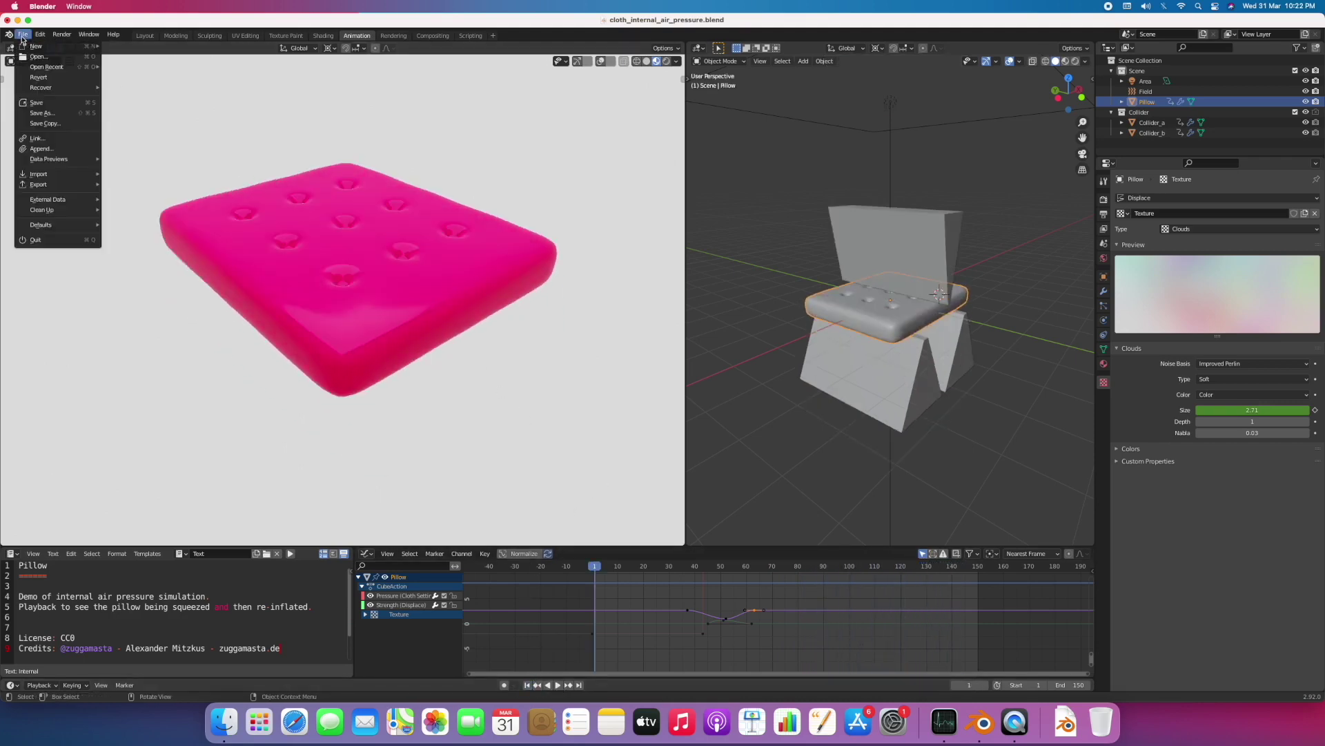
left_click(40, 62)
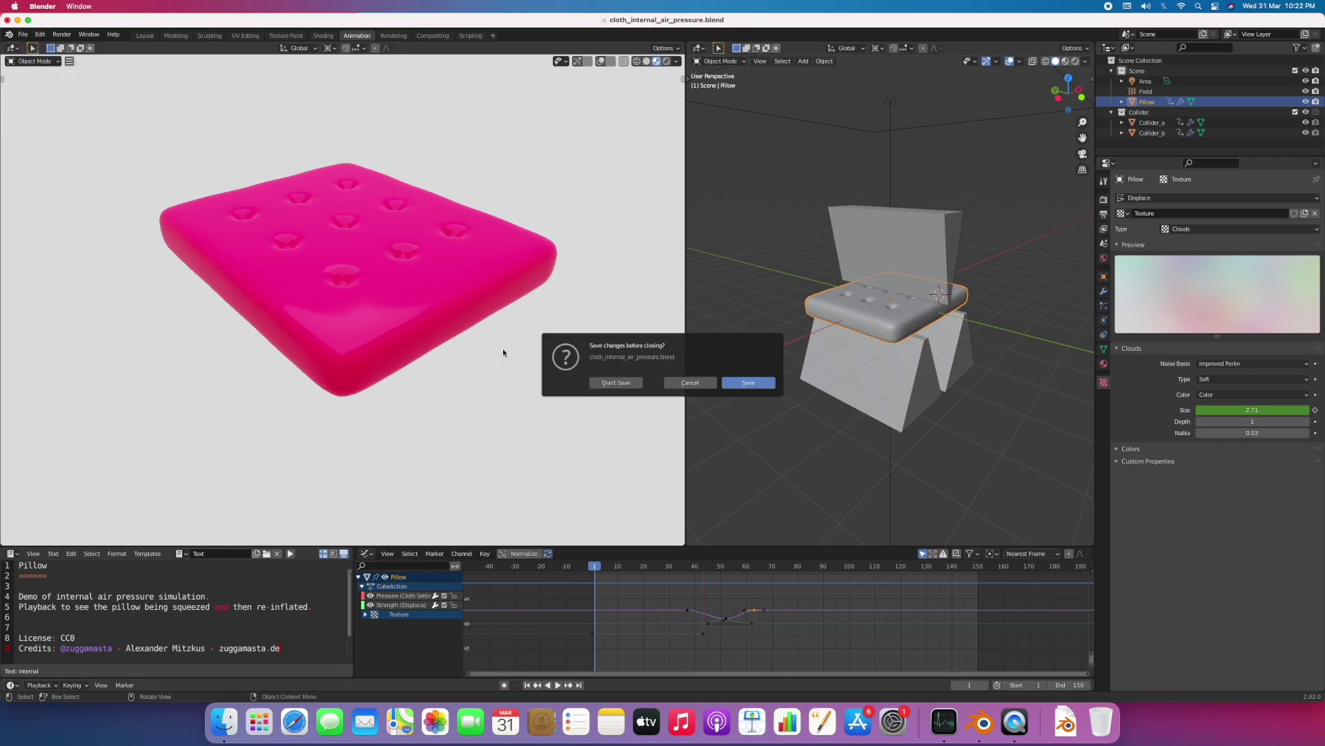
left_click(615, 382)
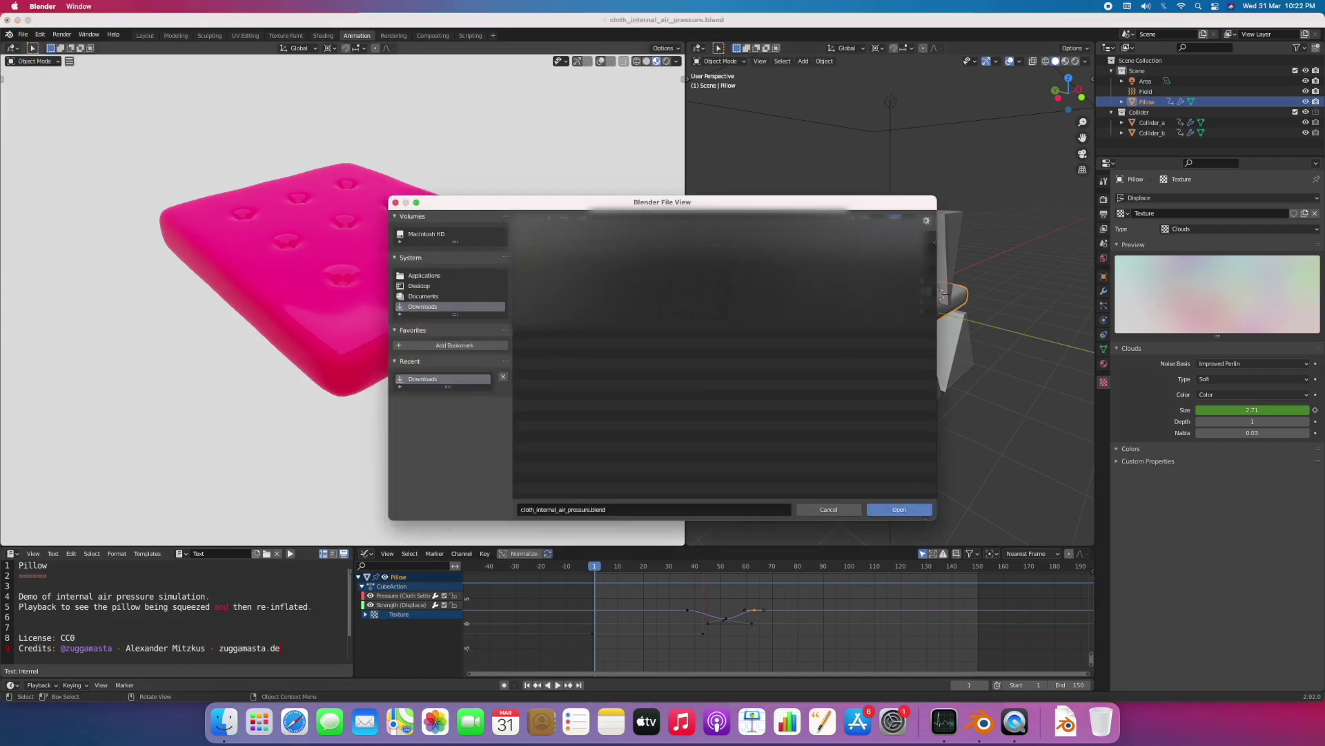
left_click(711, 291)
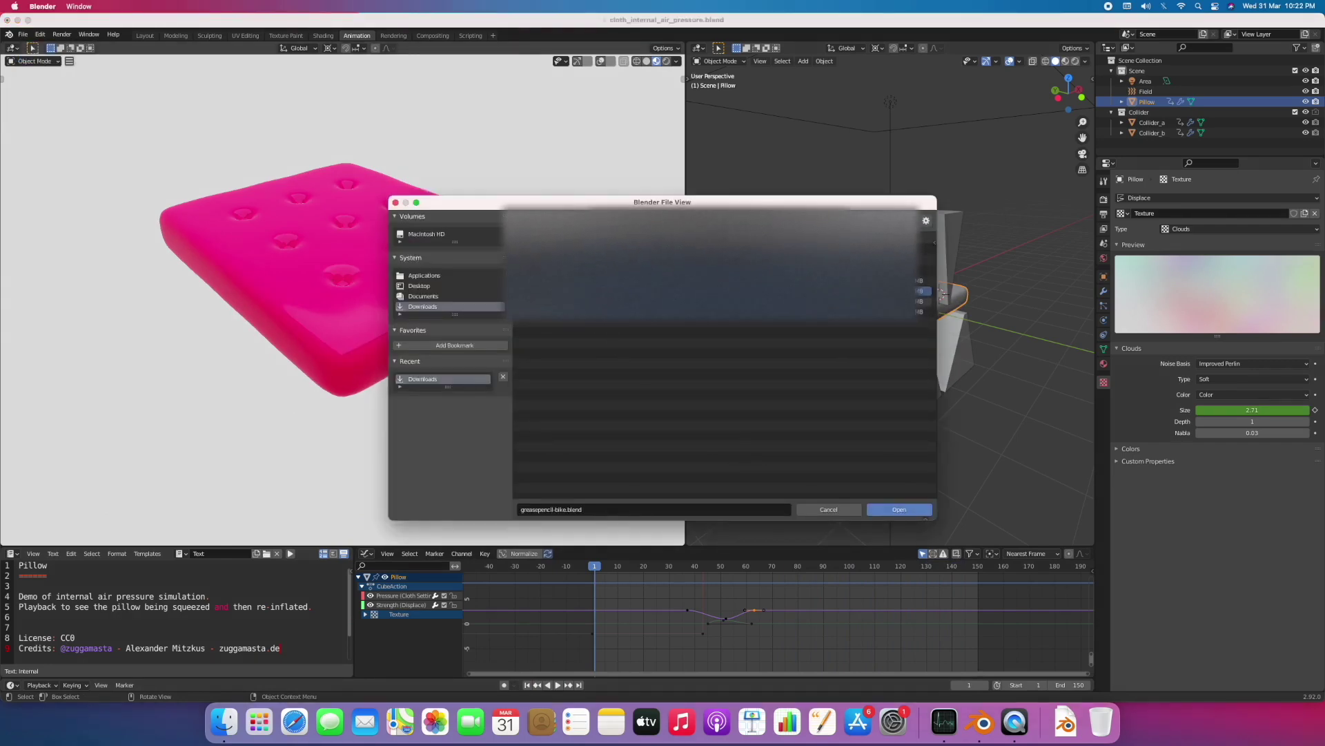
left_click(899, 510)
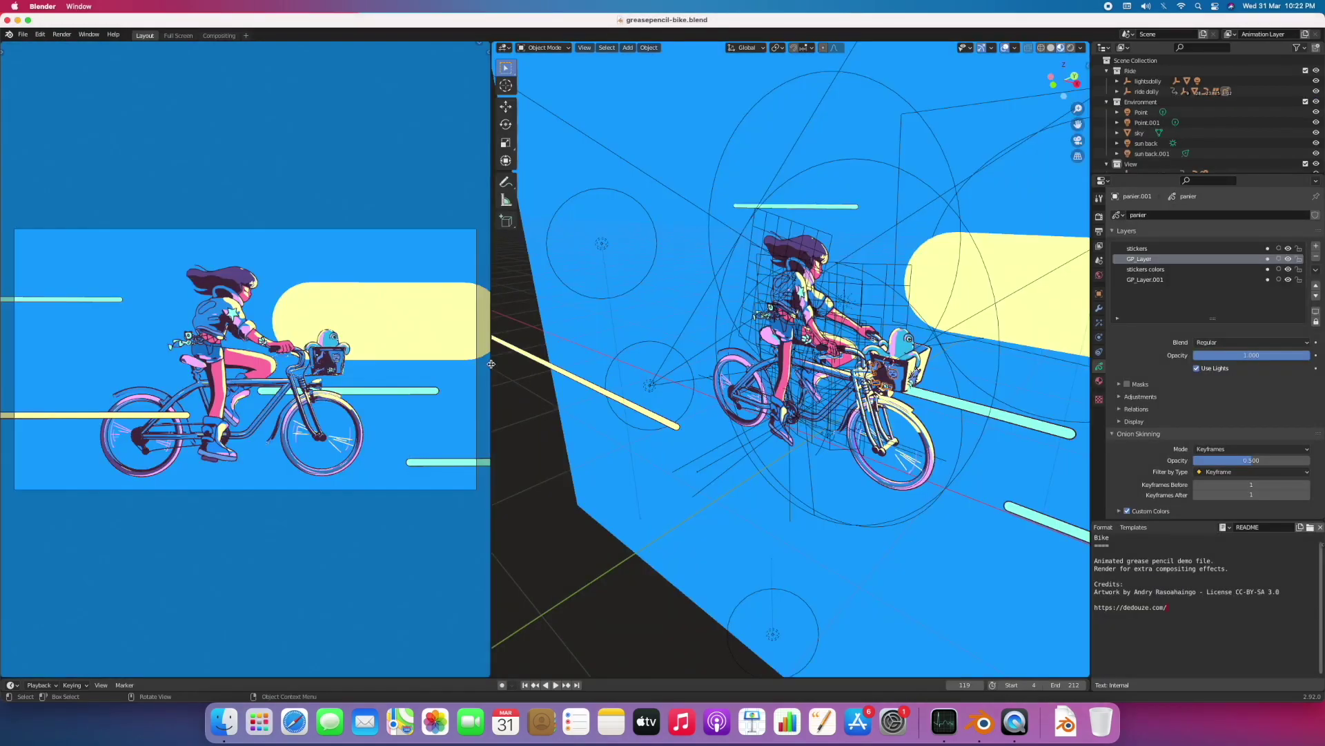
Widen the bike camera view and play the animation from the start, pausing at frame 119
left_click_drag(492, 366, 728, 377)
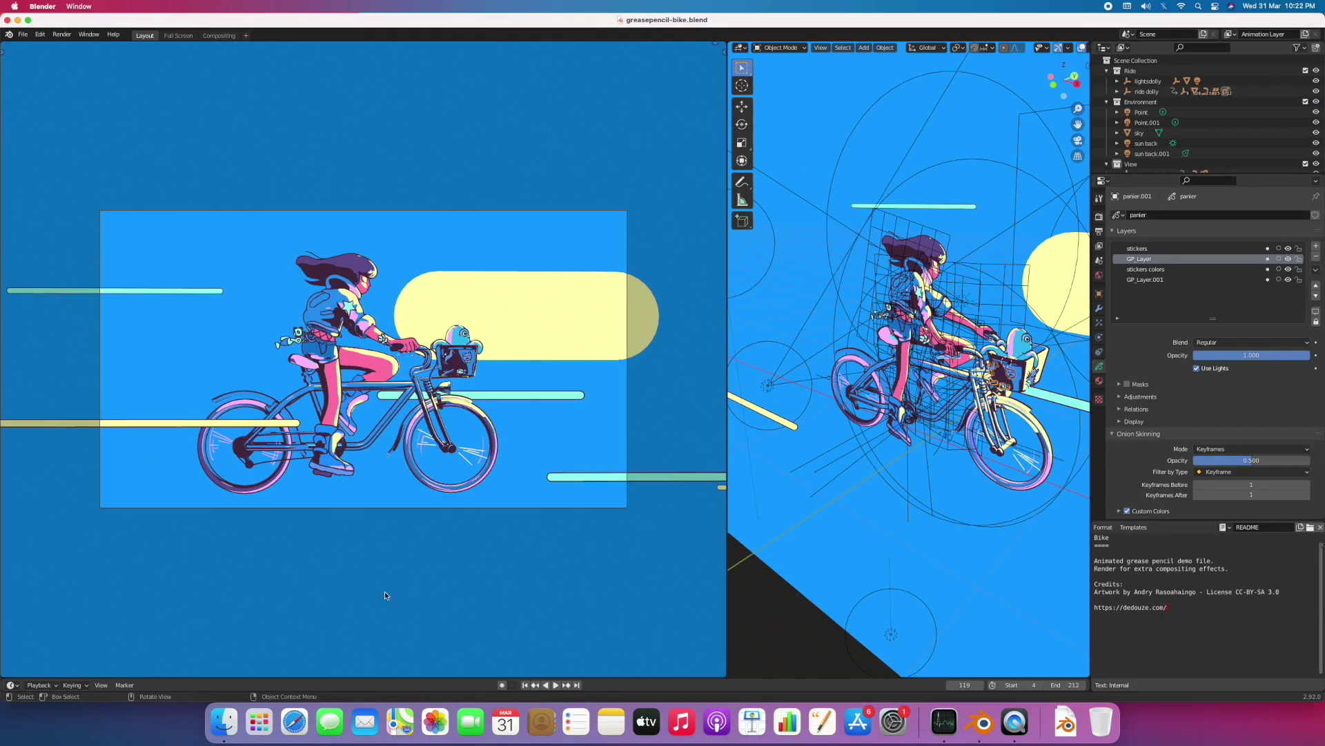
left_click(534, 685)
left_click(556, 685)
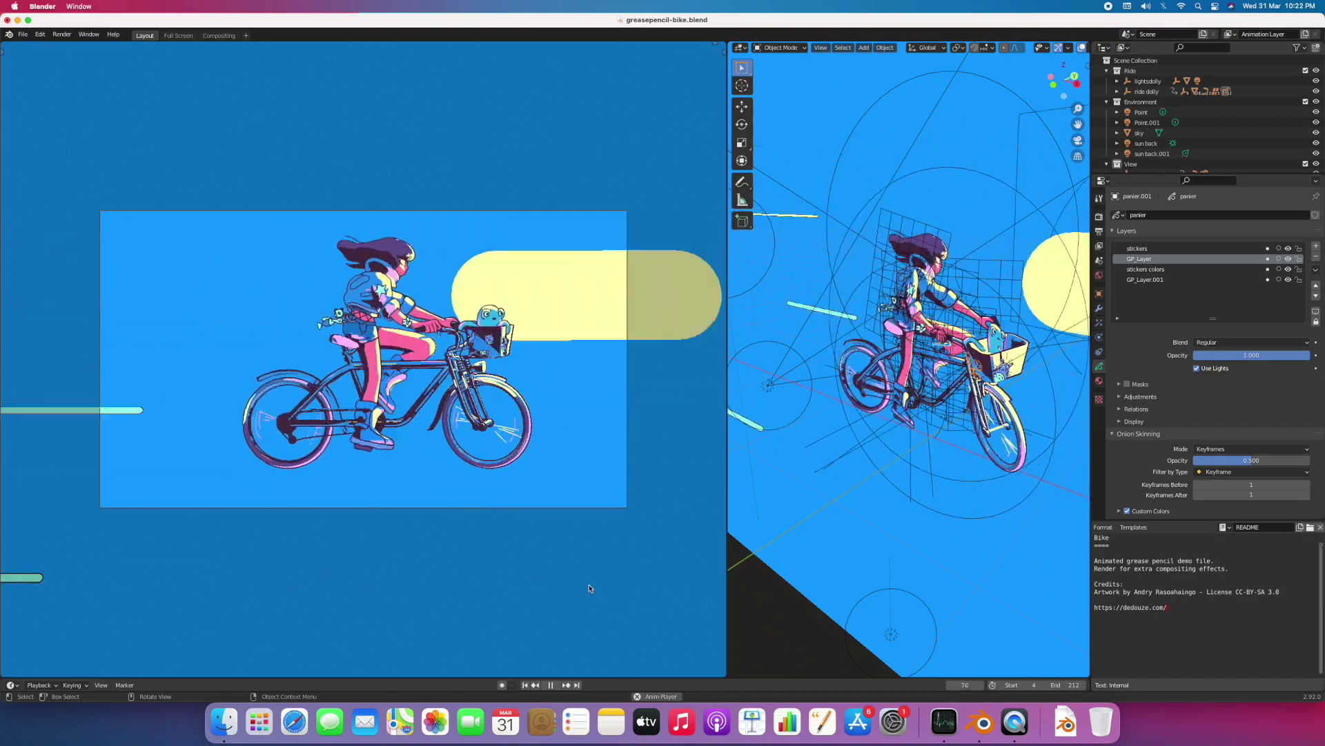
left_click(550, 686)
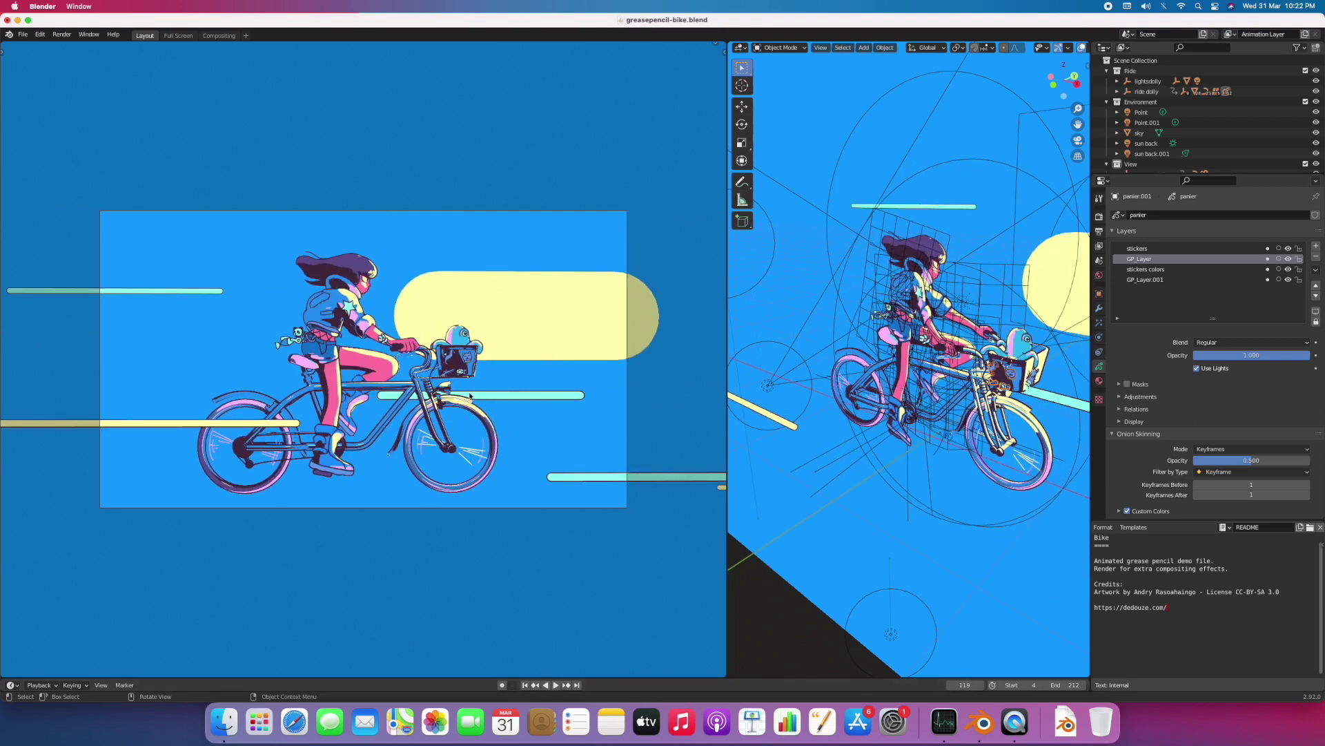
Render frame 119 of the bike scene with F12, then close the render window
key("F12")
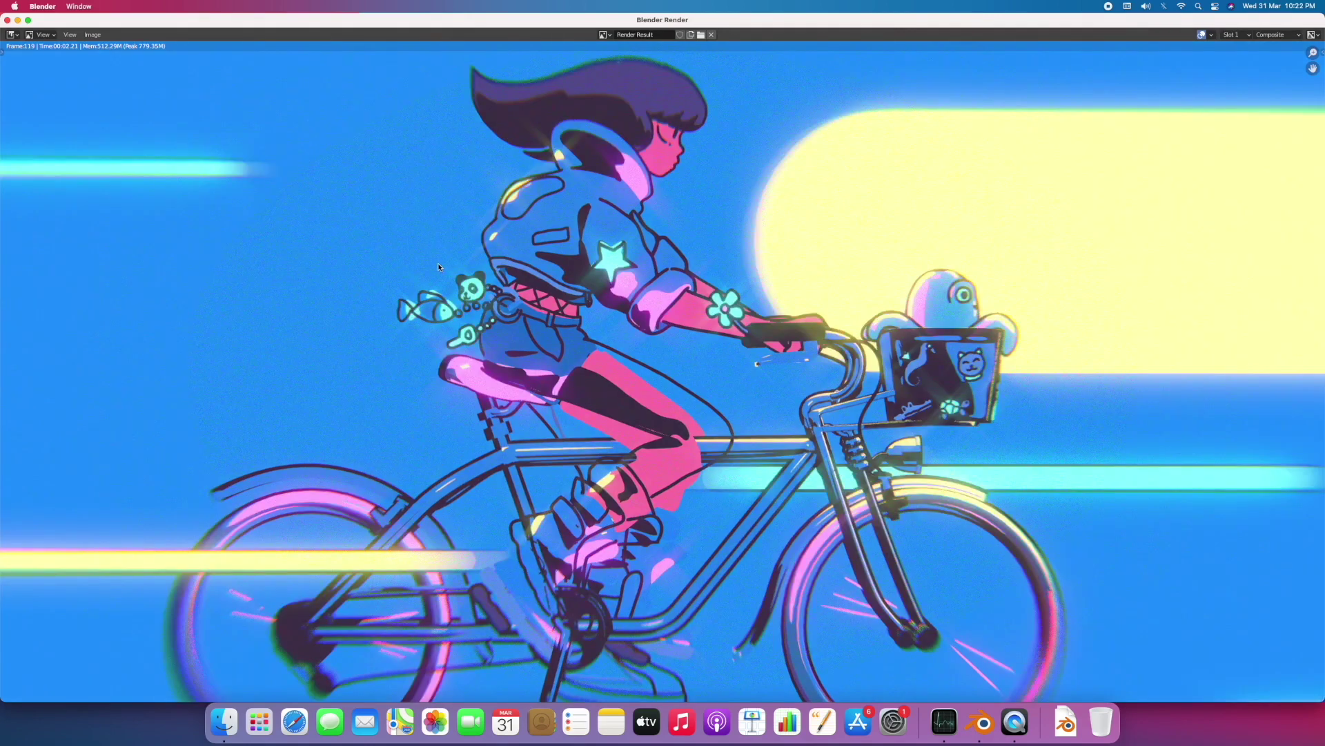
left_click(7, 19)
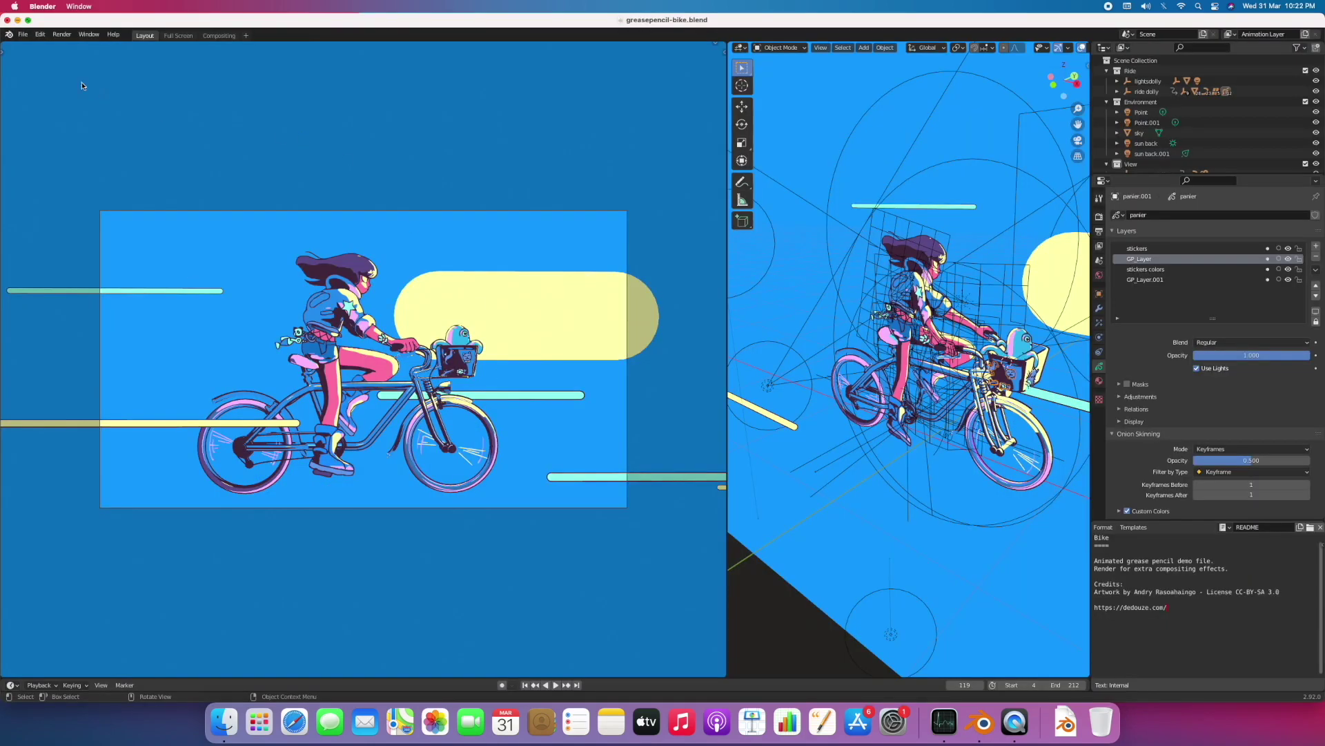
left_click(21, 33)
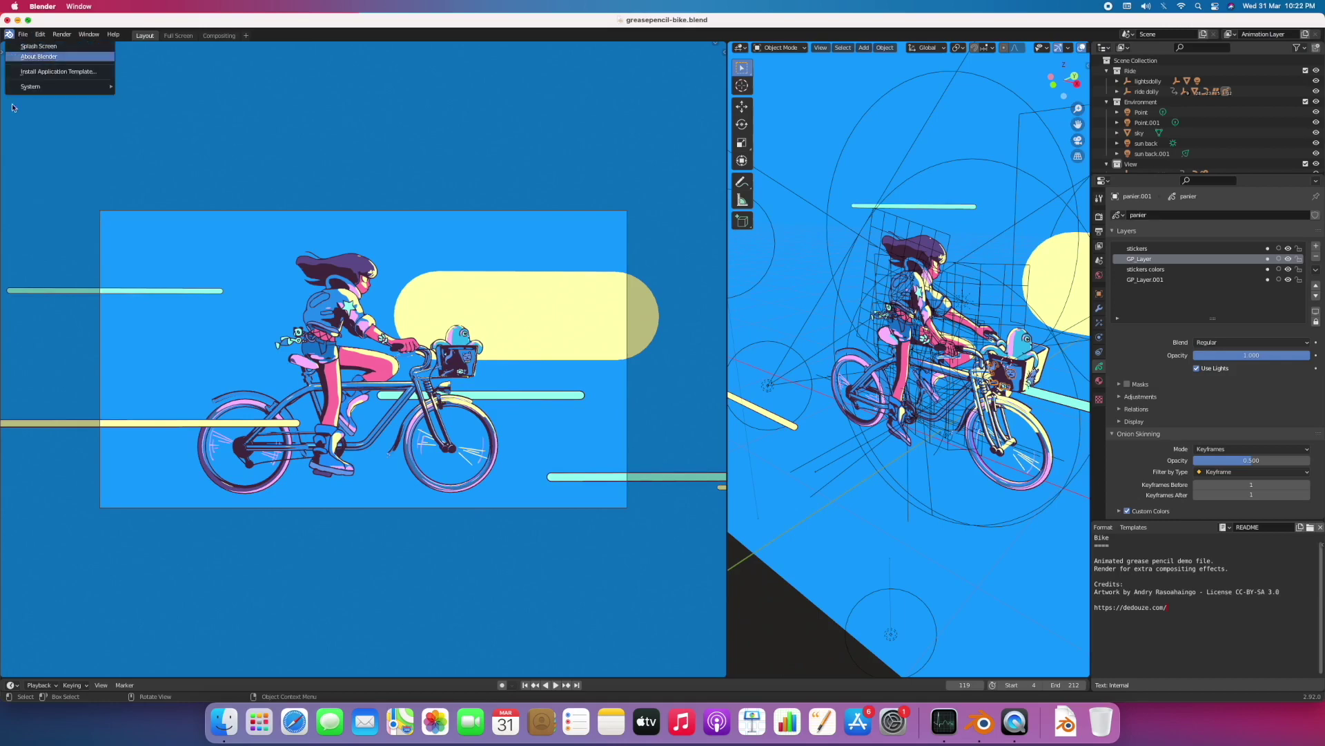
left_click(23, 34)
Open text-morph_geometry-nodes-demo.blend, discarding changes to the bike file
left_click(38, 57)
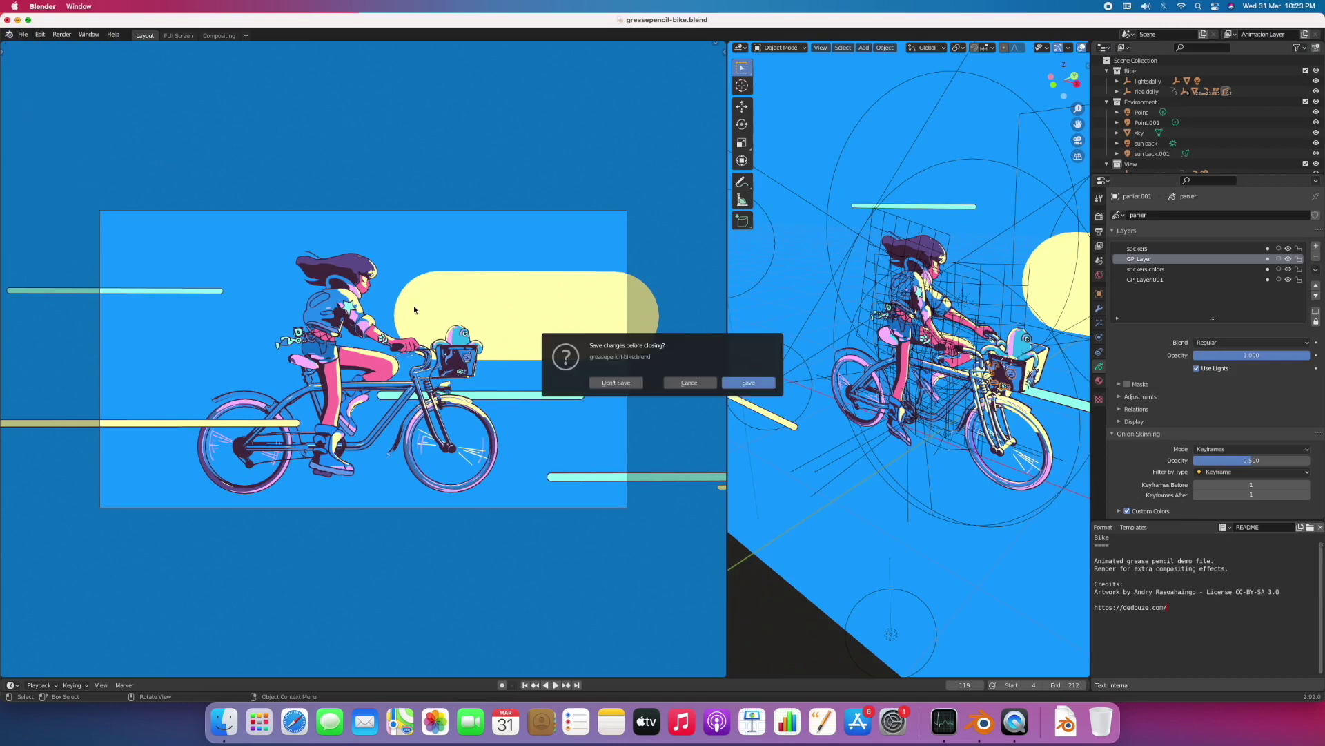
left_click(606, 381)
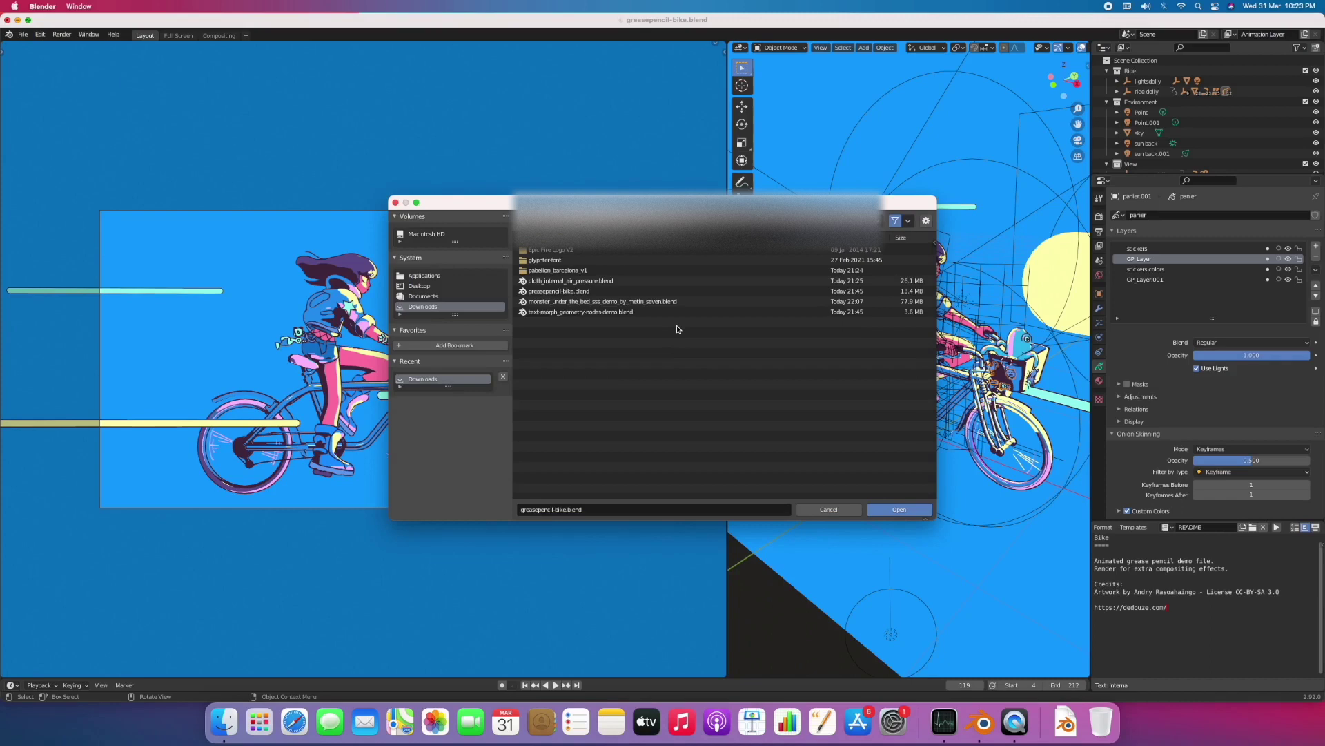
left_click(564, 314)
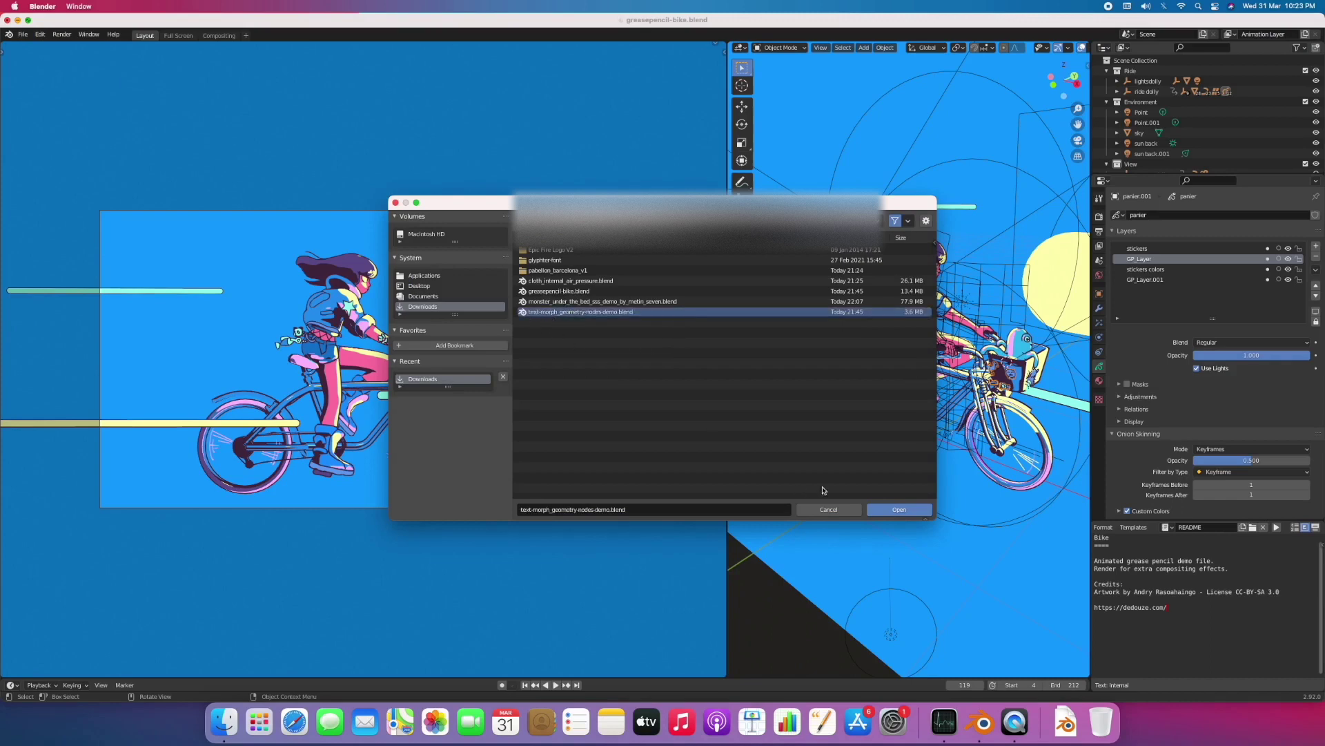
left_click(898, 510)
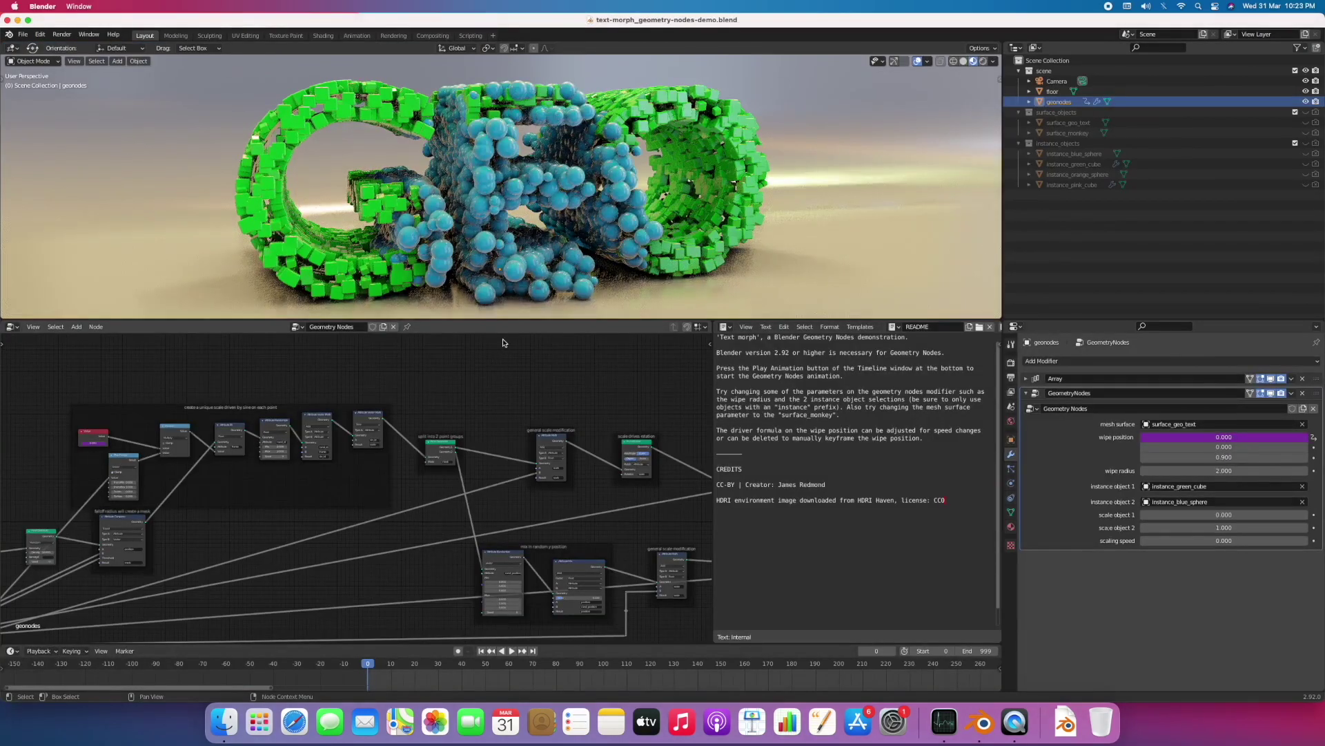
Enlarge the 3D viewport, switch to Solid shading, and play the GEO morph animation
left_click_drag(503, 320, 497, 525)
mouse_move(412, 312)
middle_mouse_down()
mouse_move(433, 362)
mouse_move(413, 312)
middle_mouse_up()
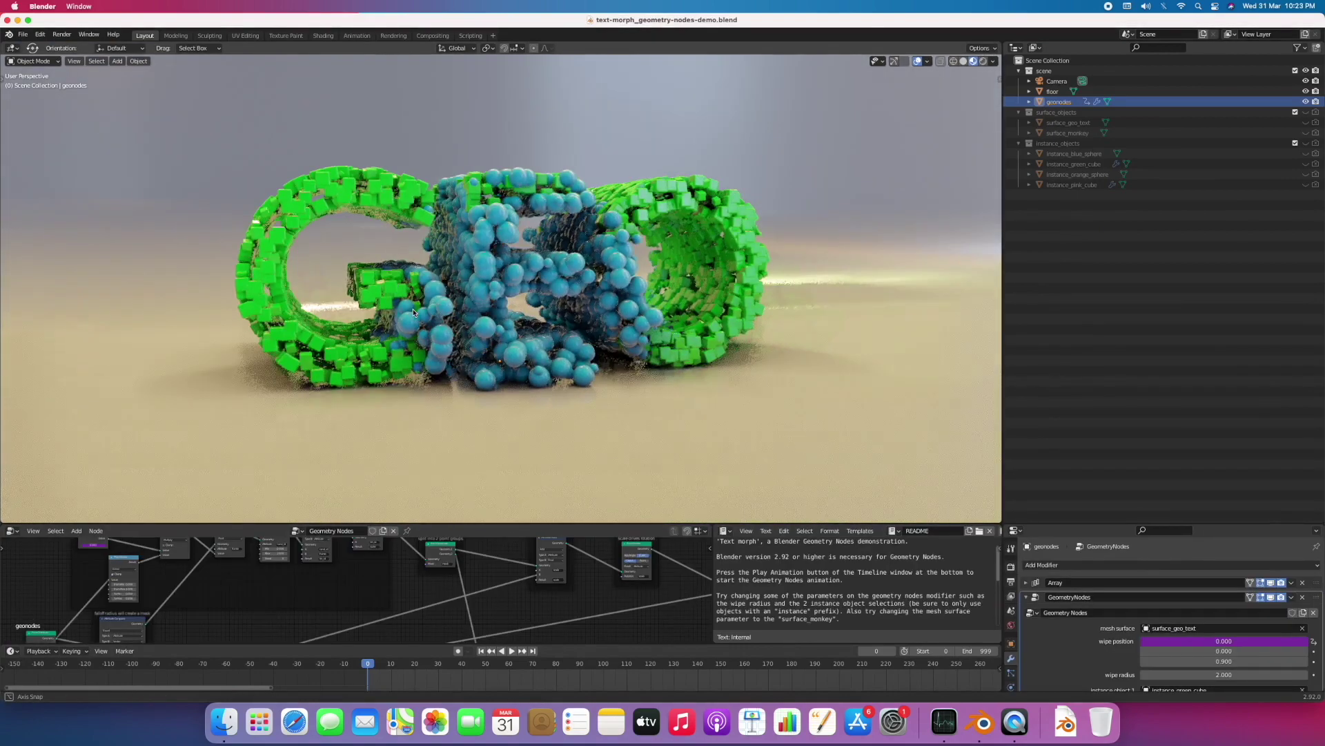
scroll(414, 312, "down", 5)
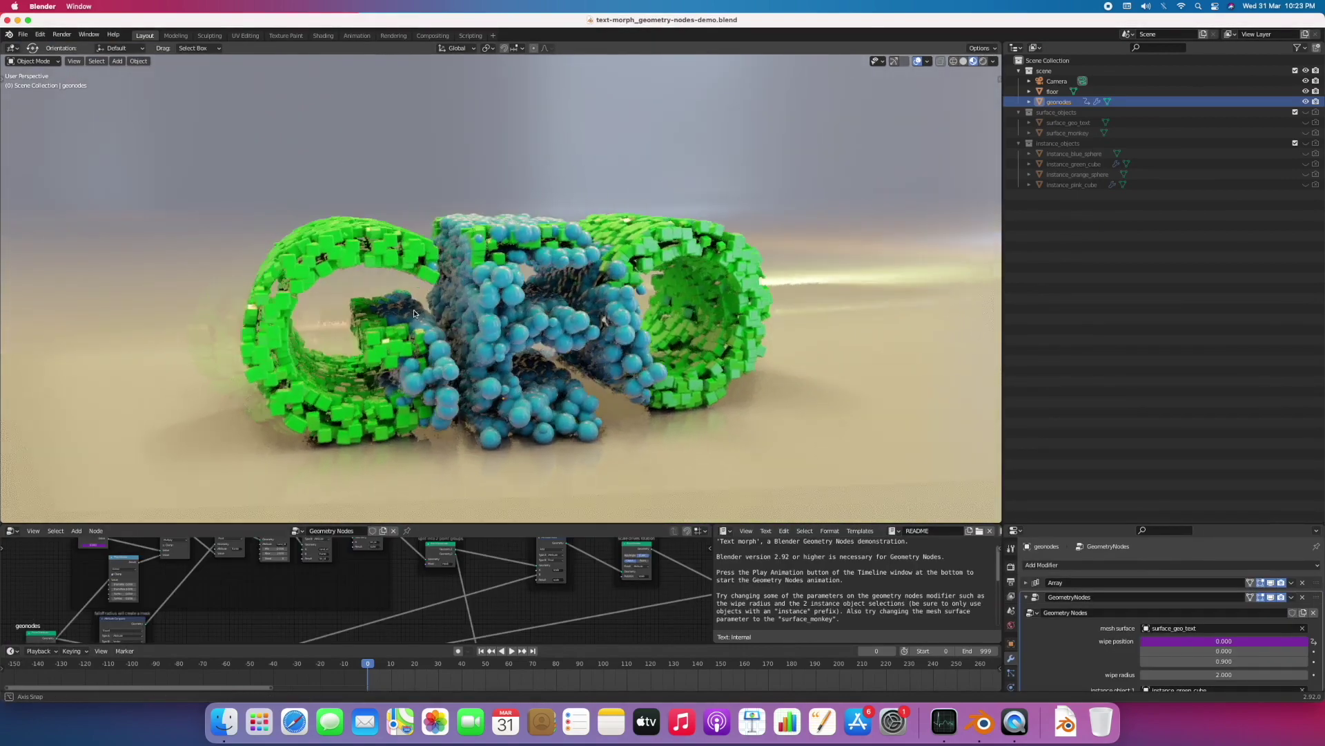
middle_click_drag(414, 313, 448, 317)
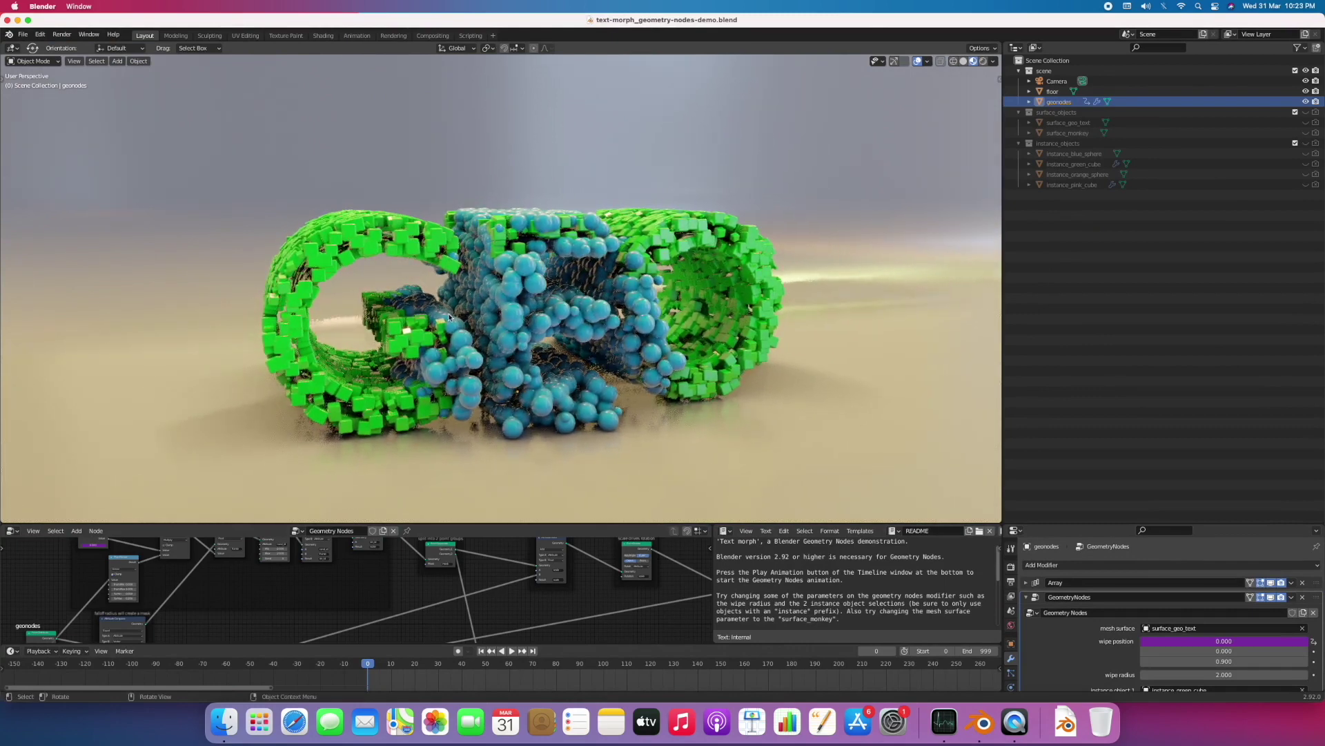
scroll(449, 317, "up", 3)
key("z")
left_click(451, 451)
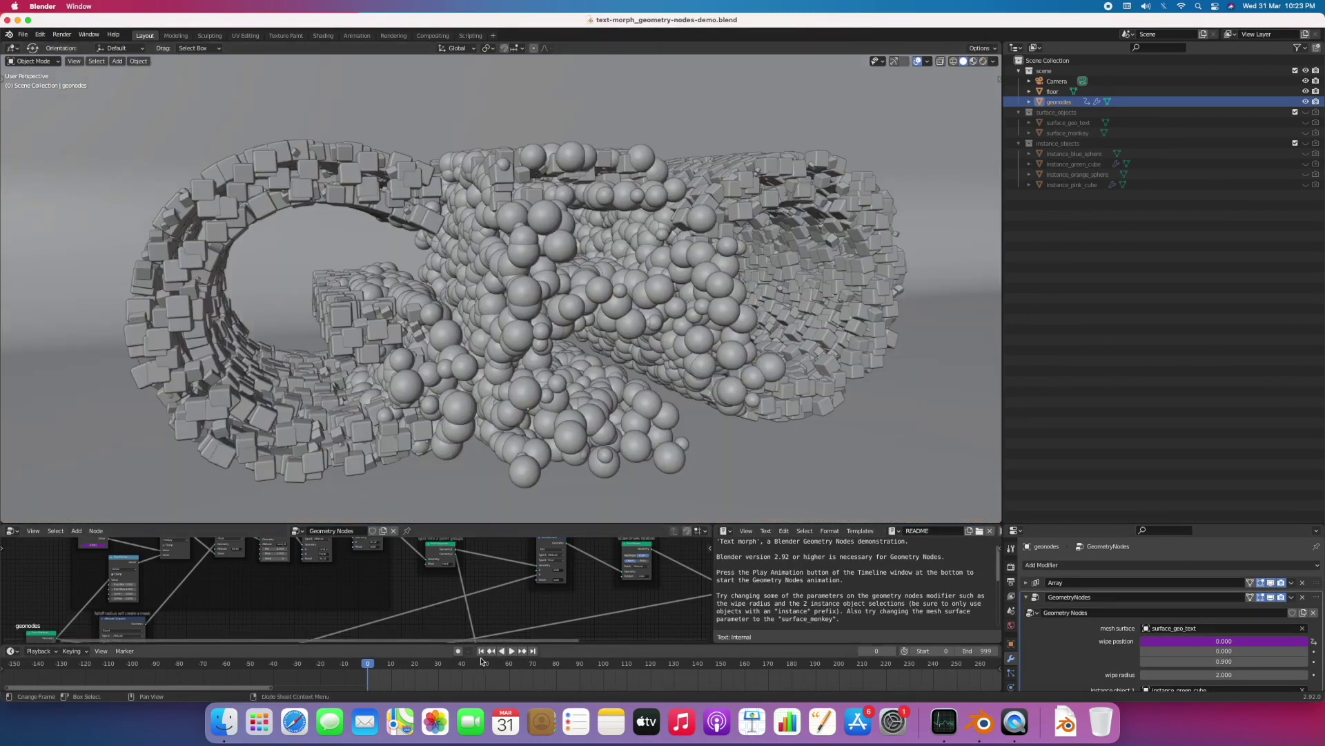
left_click(511, 650)
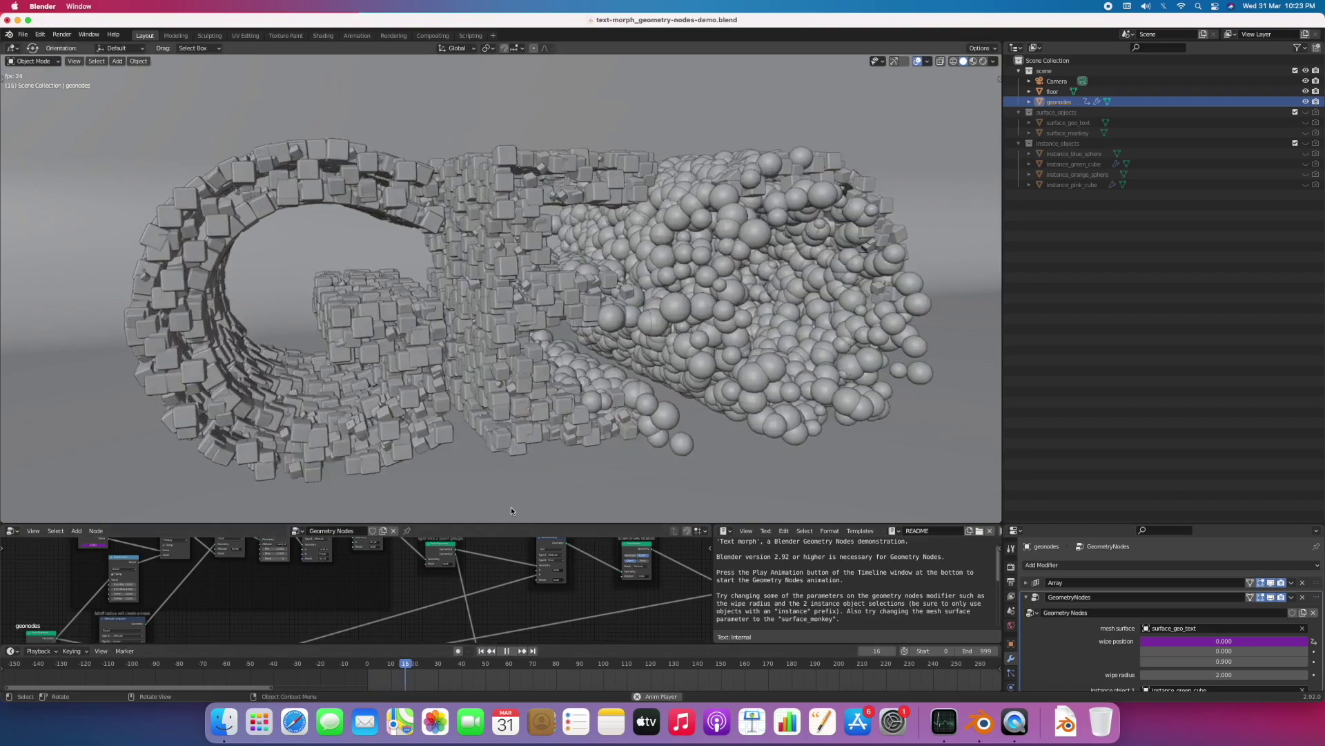
middle_click_drag(426, 346, 582, 355)
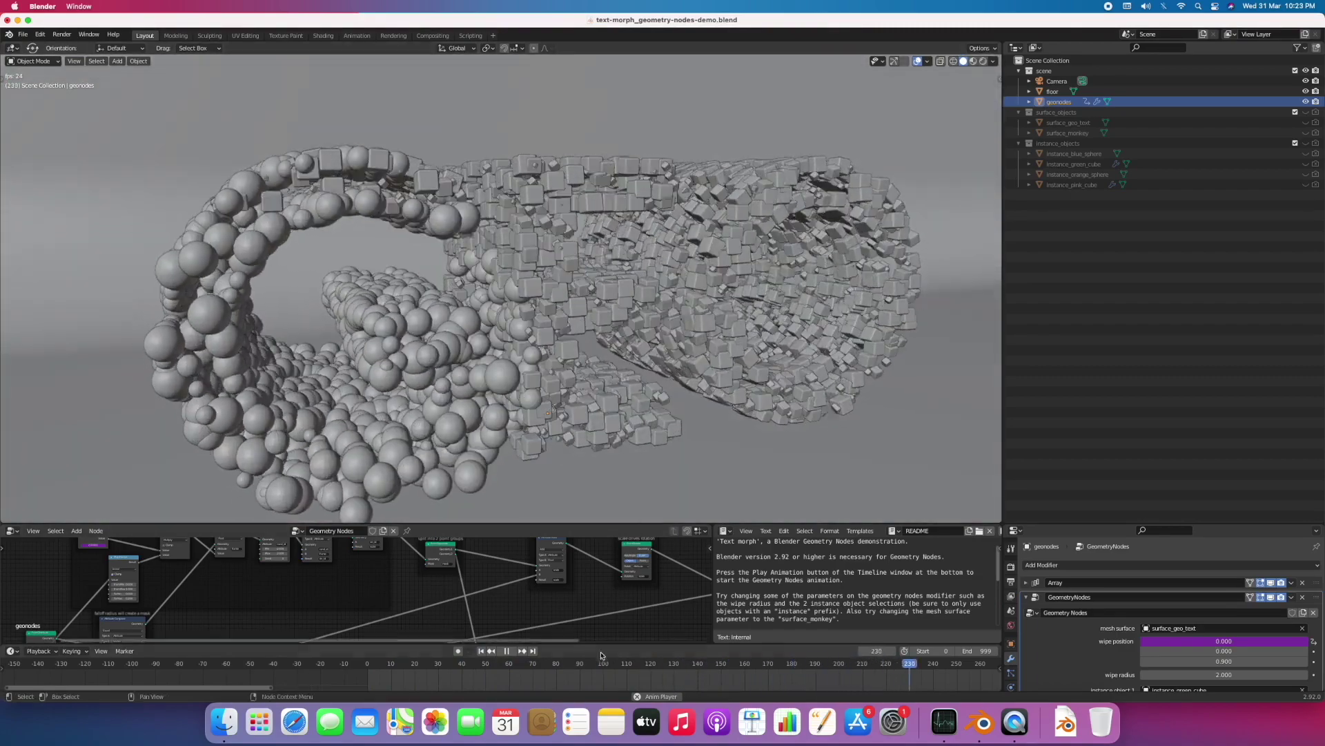
Stop playback at frame 0, render that frame with F12, then close the render window
left_click(507, 650)
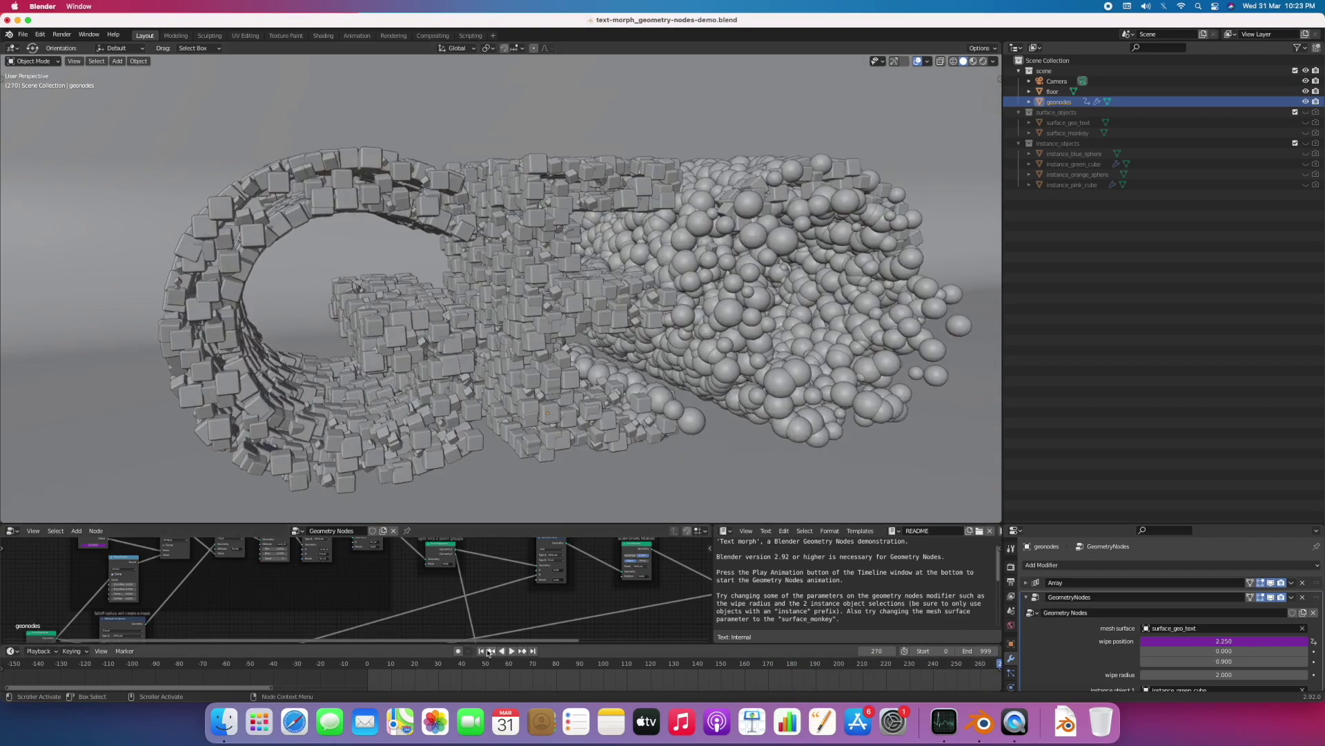
left_click(481, 650)
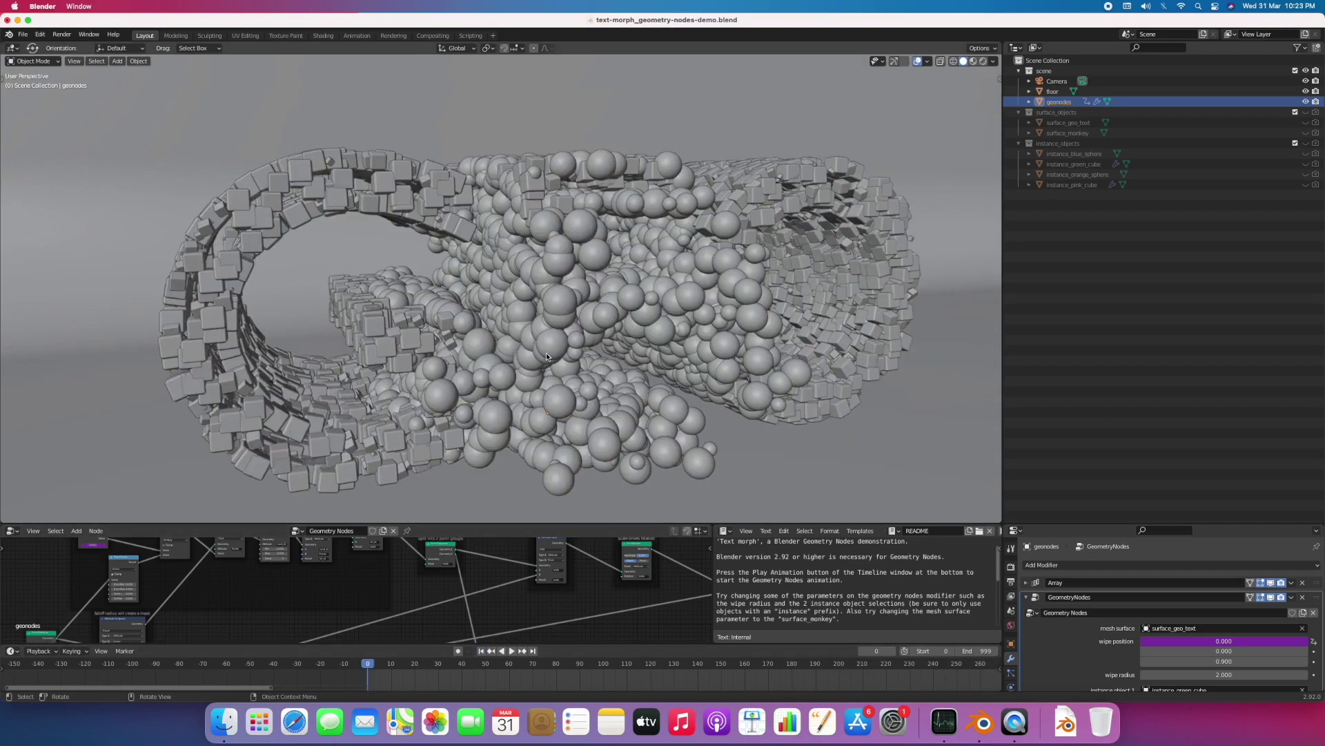
key("F12")
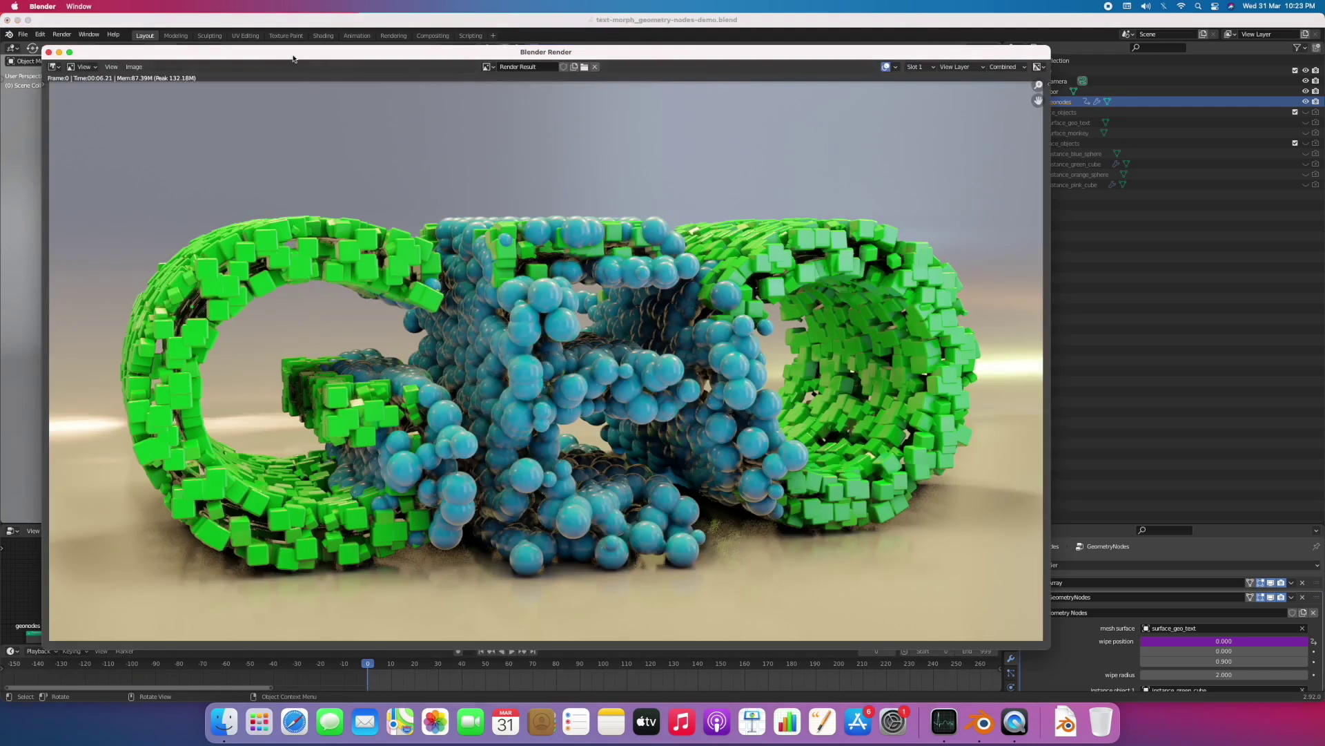
left_click_drag(304, 52, 293, 46)
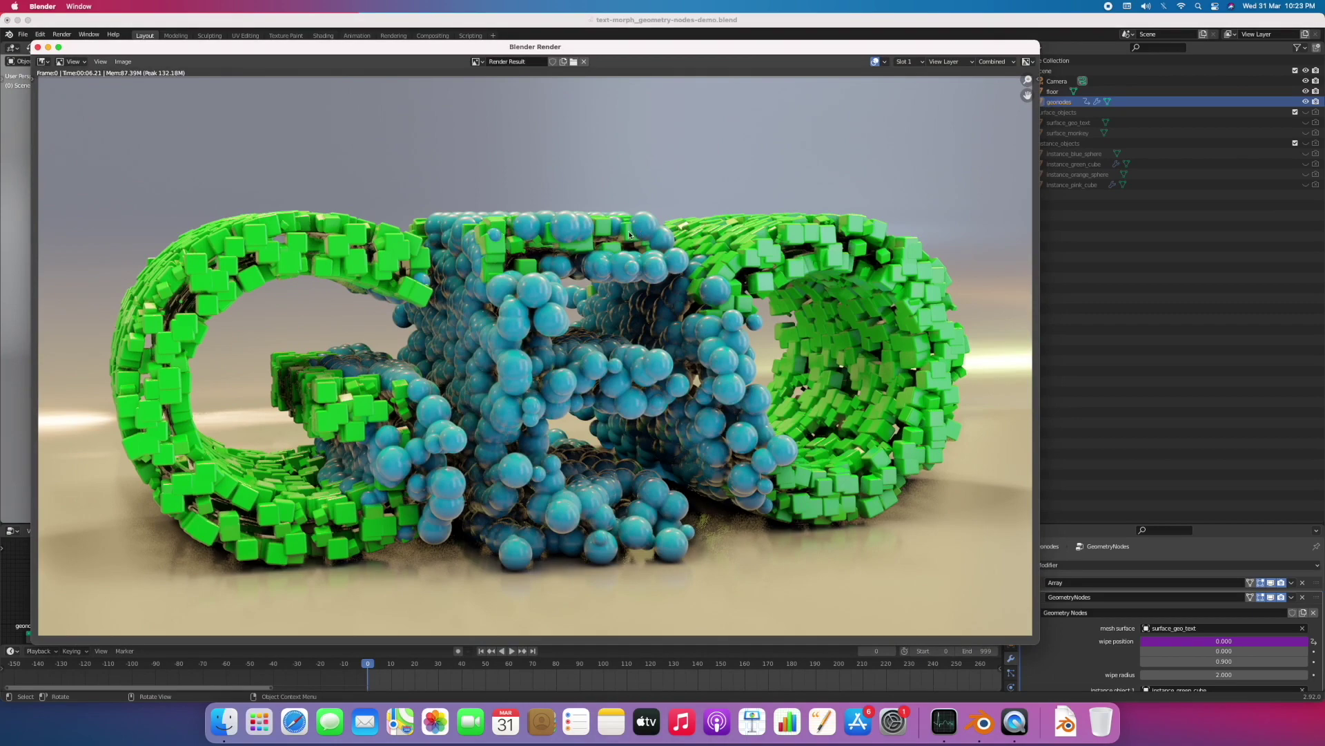
left_click(38, 47)
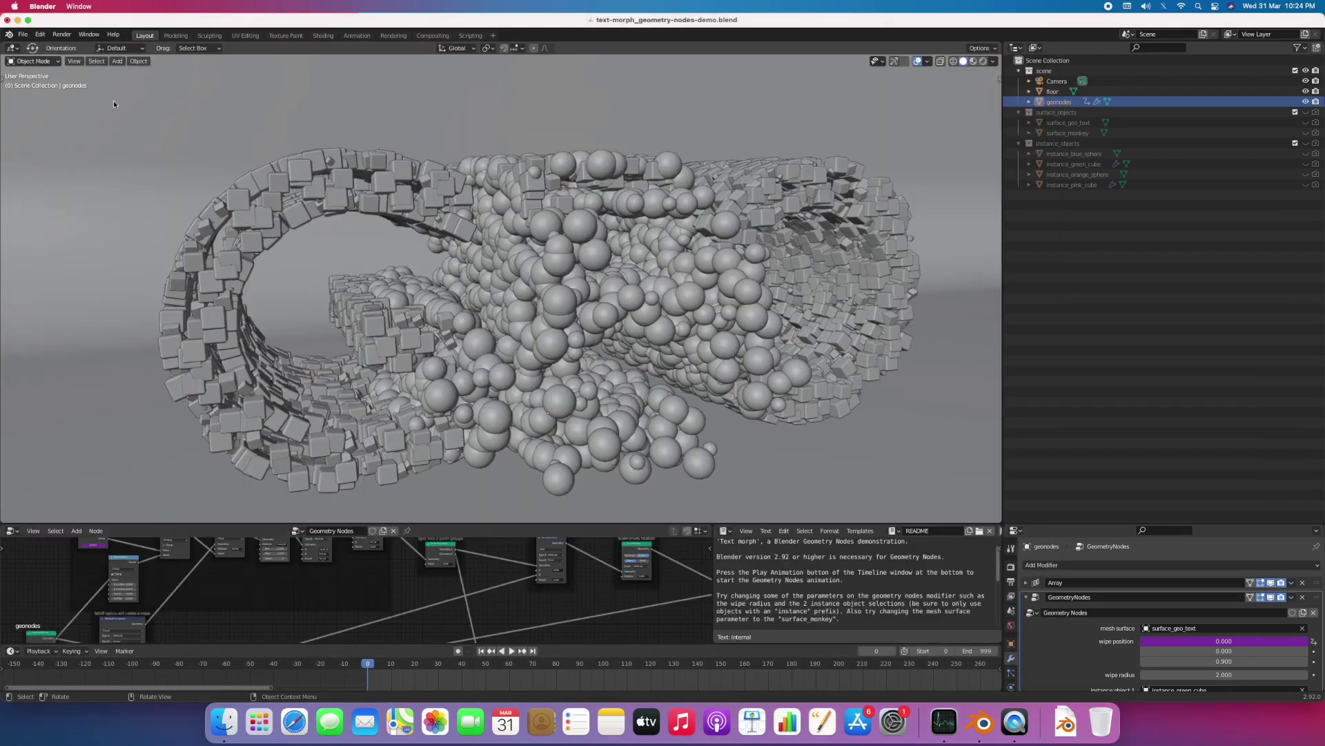
left_click(23, 34)
Open monster_under_the_bed_sss_demo_by_metin_seven.blend without saving, and zoom the camera view
left_click(24, 35)
left_click(24, 35)
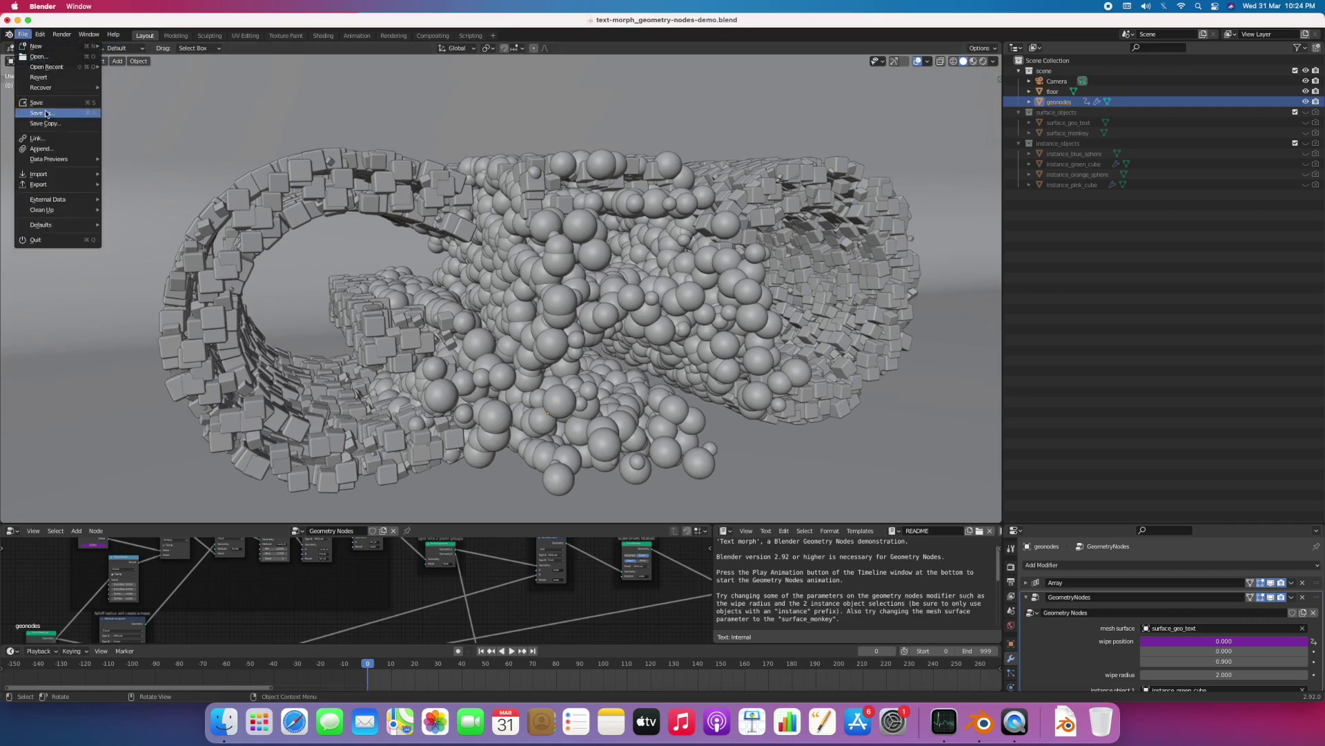
left_click(50, 62)
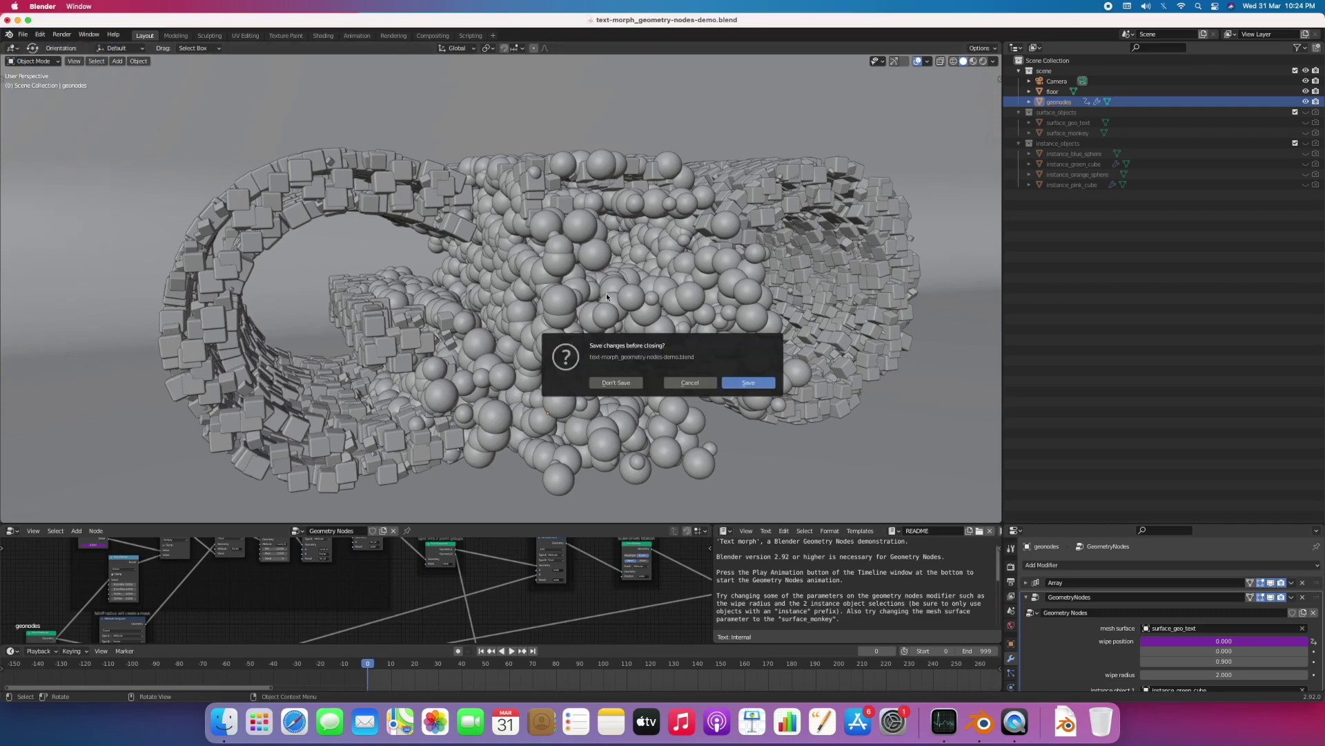
left_click(617, 384)
left_click(564, 303)
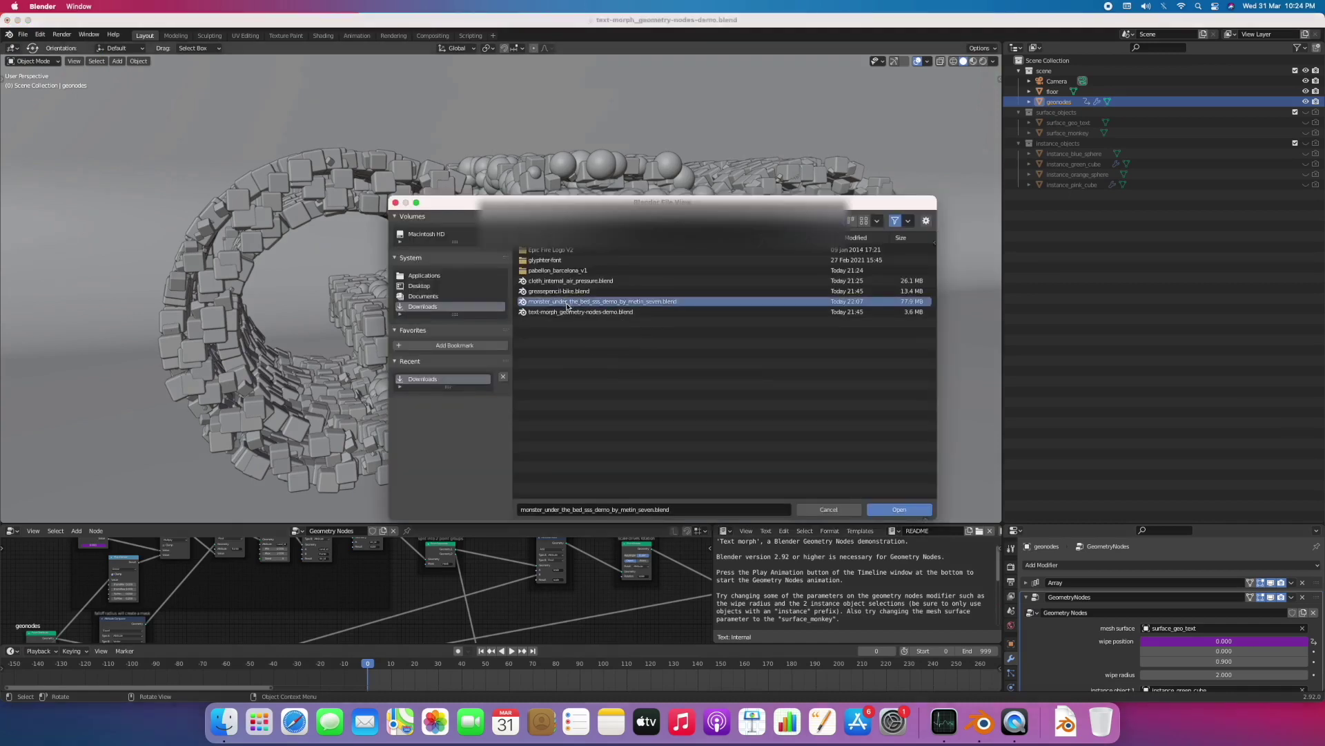
double_click(675, 302)
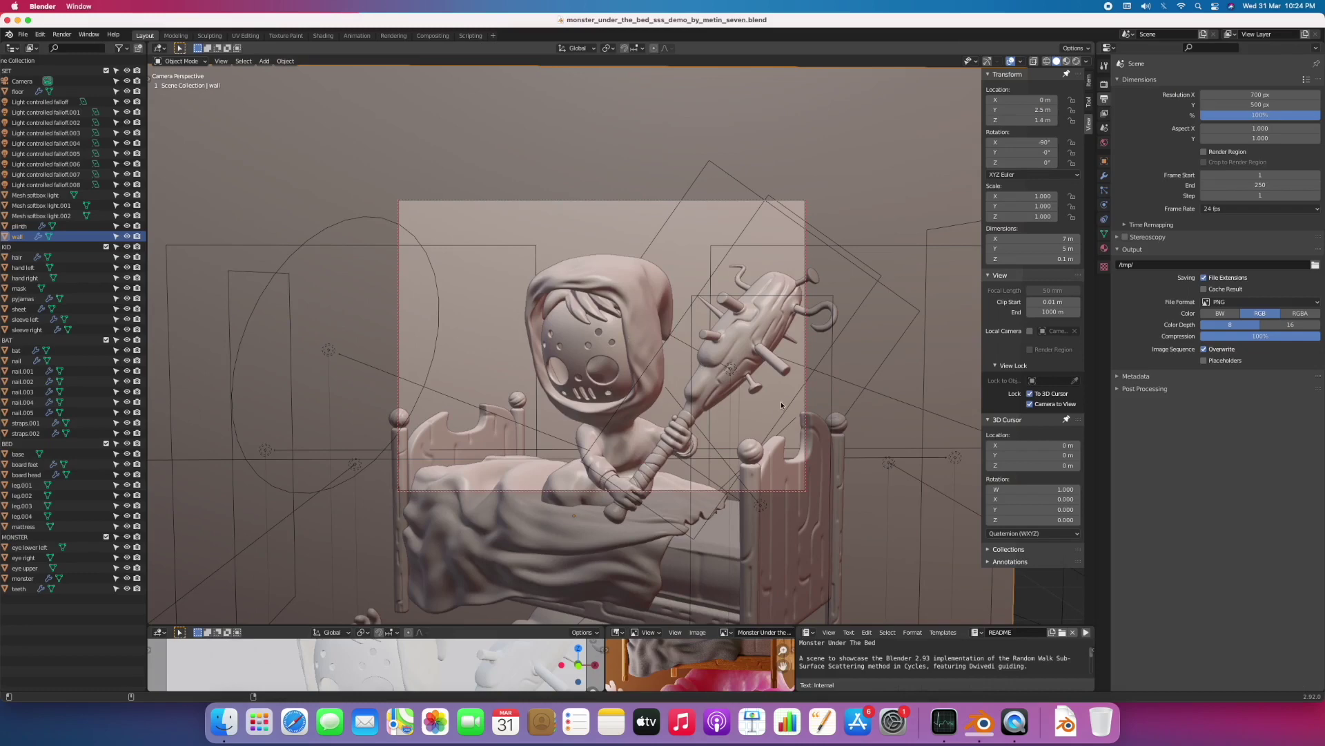
scroll(780, 399, "up", 3)
scroll(647, 402, "up", 3)
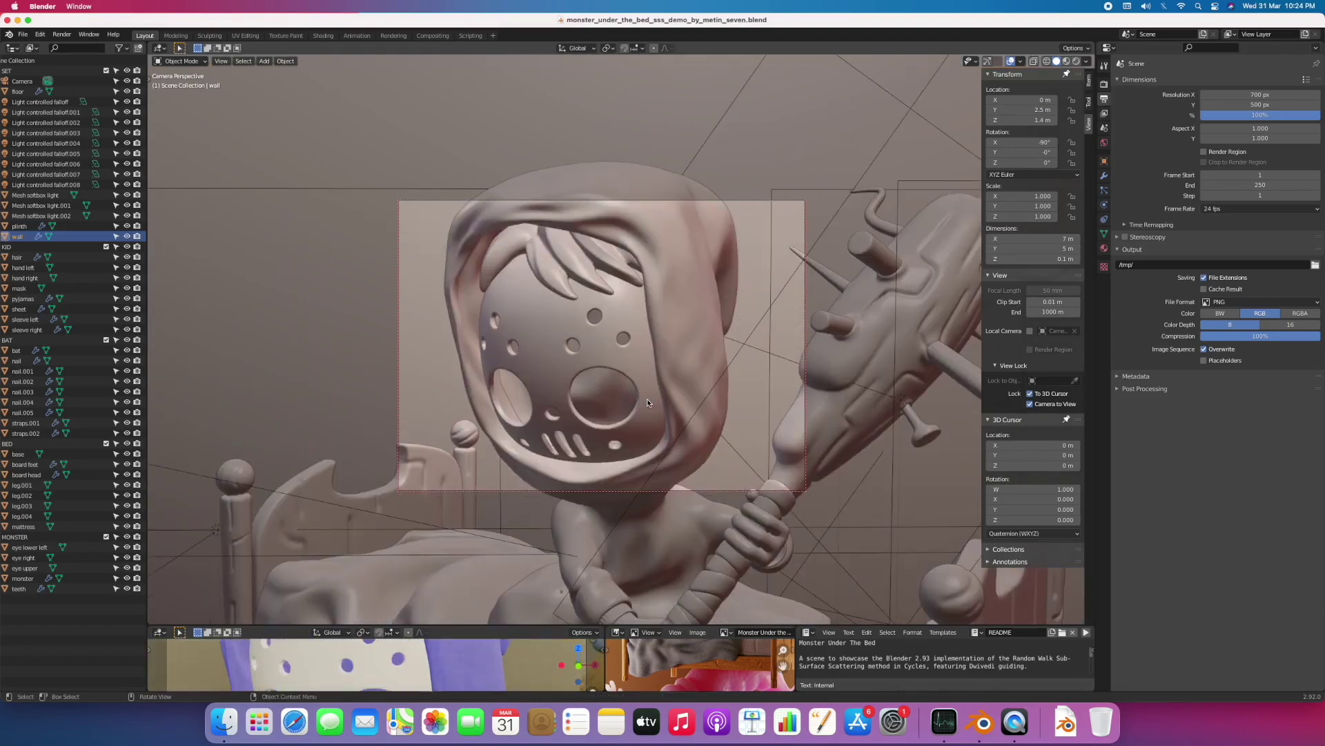
scroll(648, 402, "down", 5)
scroll(648, 402, "up", 3)
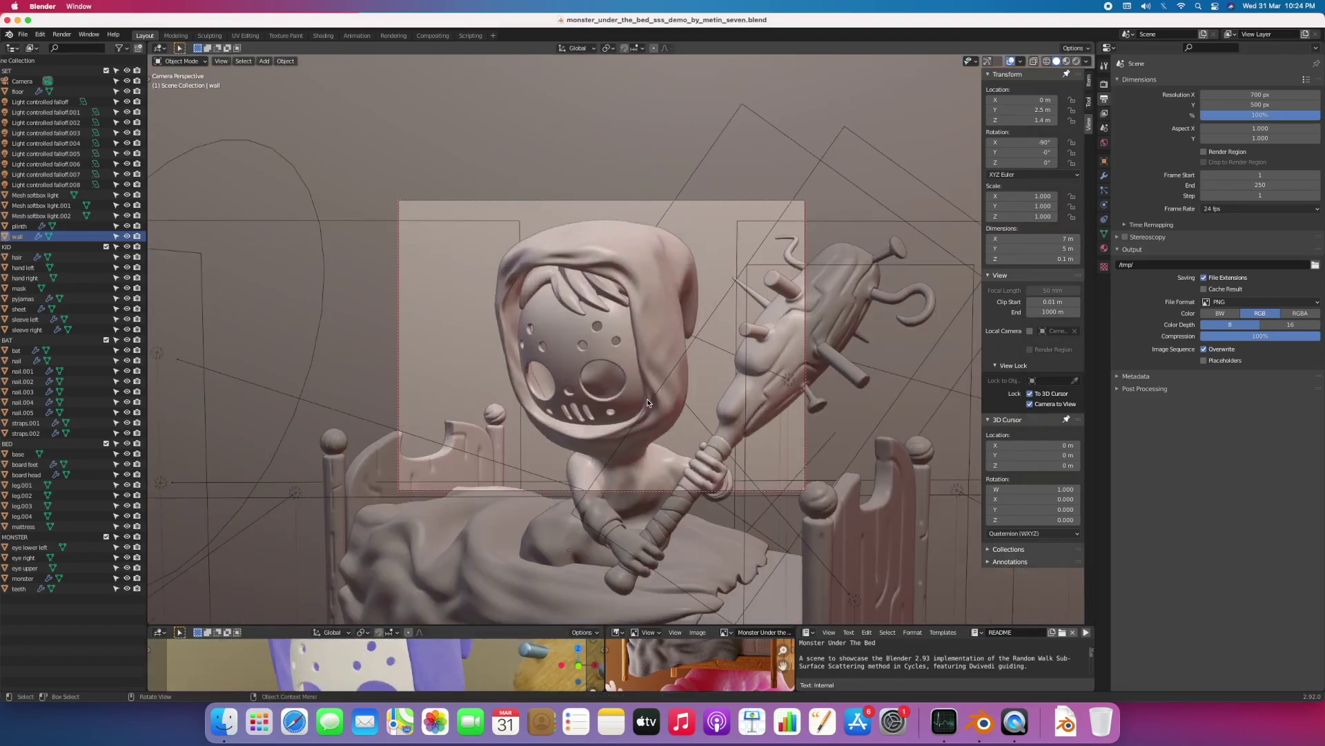
Orbit the camera slightly and start an F12 render of the monster scene
middle_click_drag(664, 343, 655, 342)
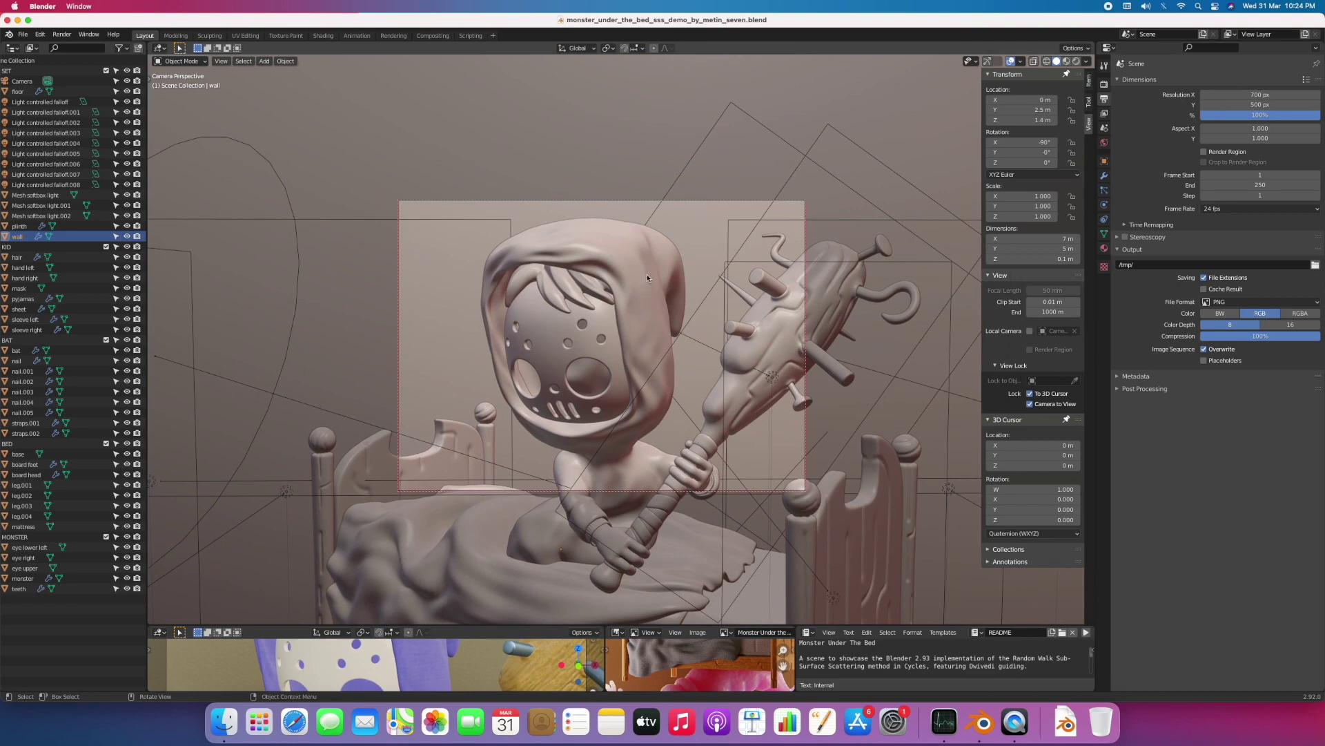
key("F12")
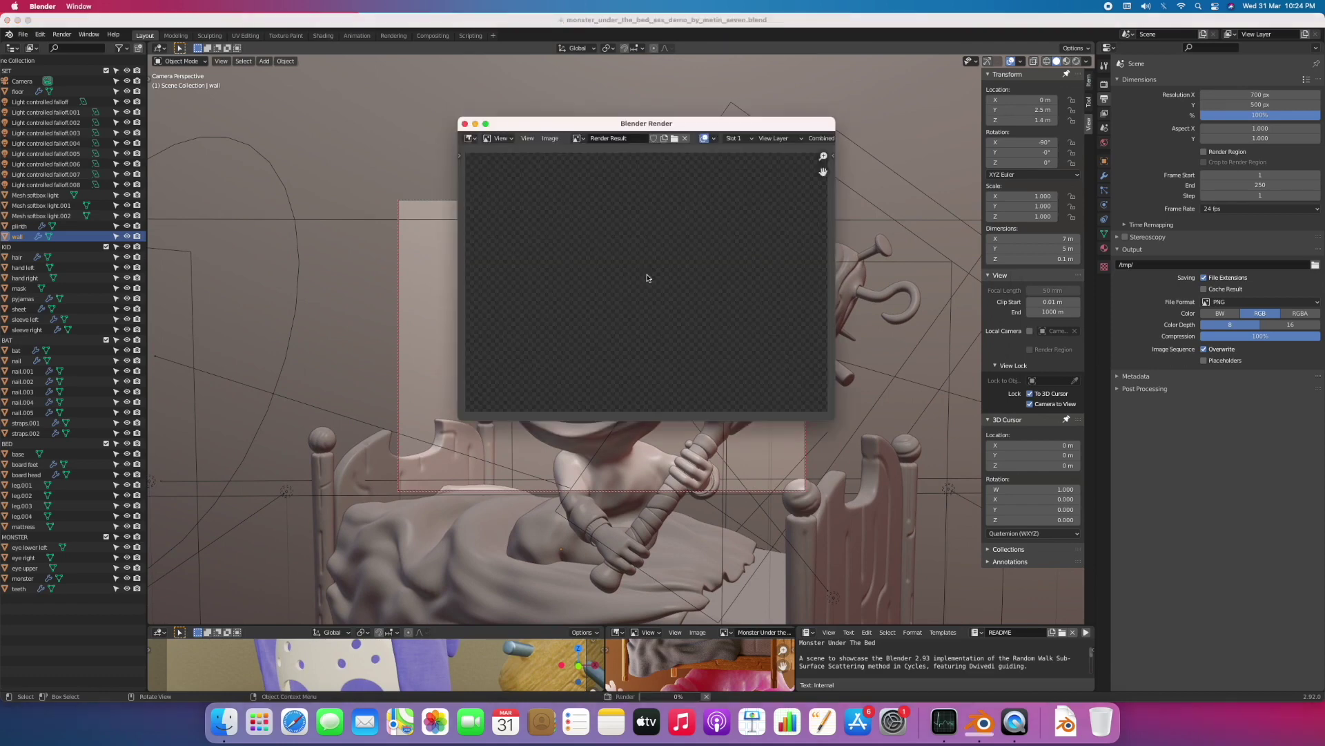